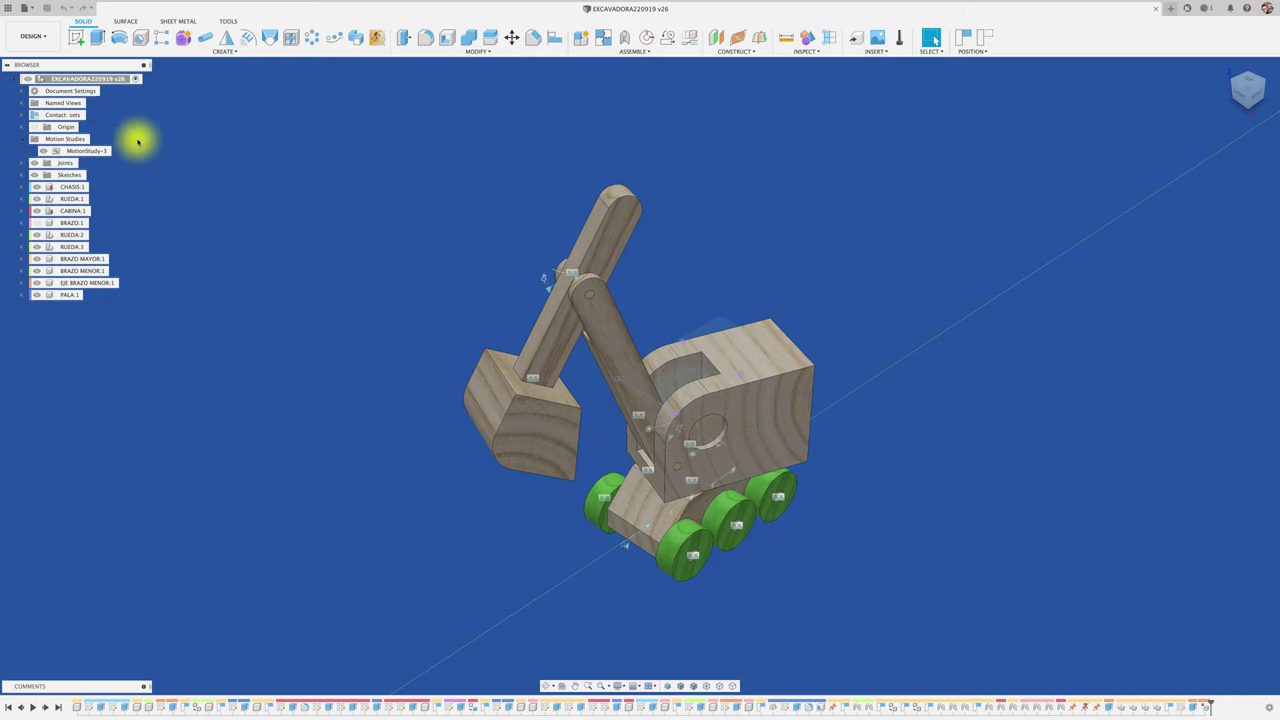
# Open MotionStudy-3 for editing and play its animation
pyautogui.click(100, 151)
pyautogui.rightClick(100, 151)
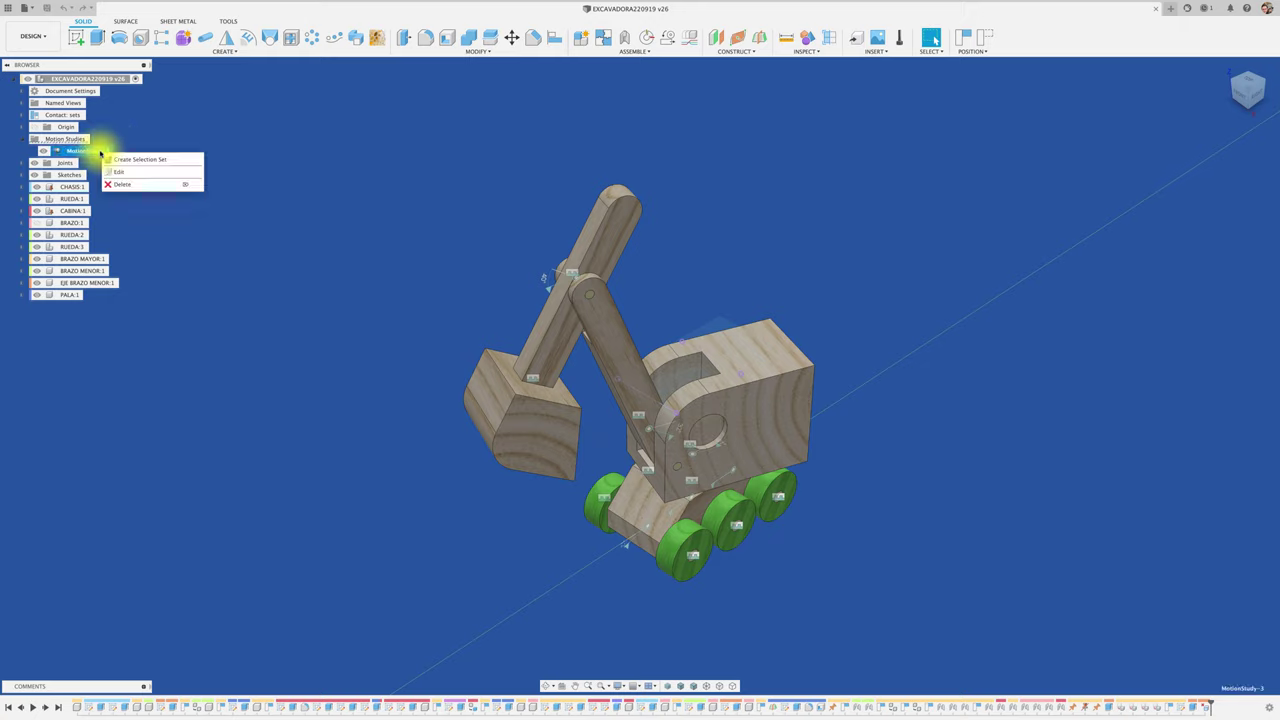
pyautogui.click(146, 172)
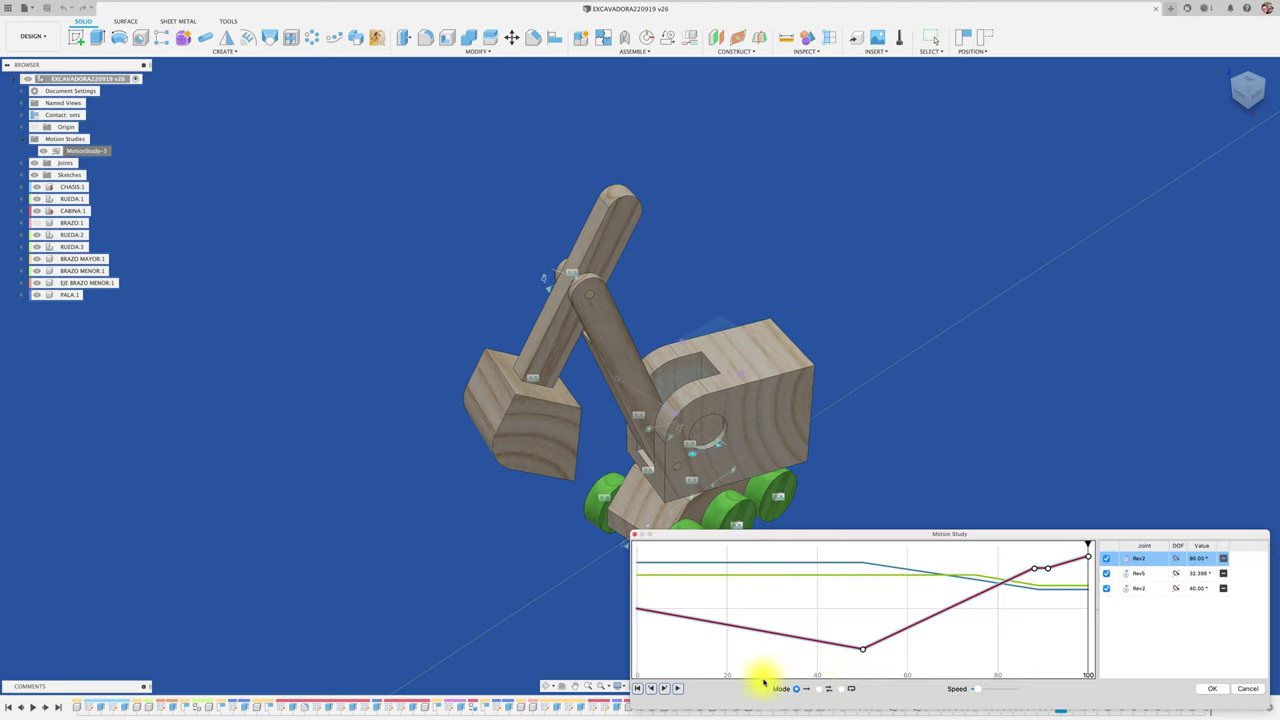
pyautogui.click(678, 688)
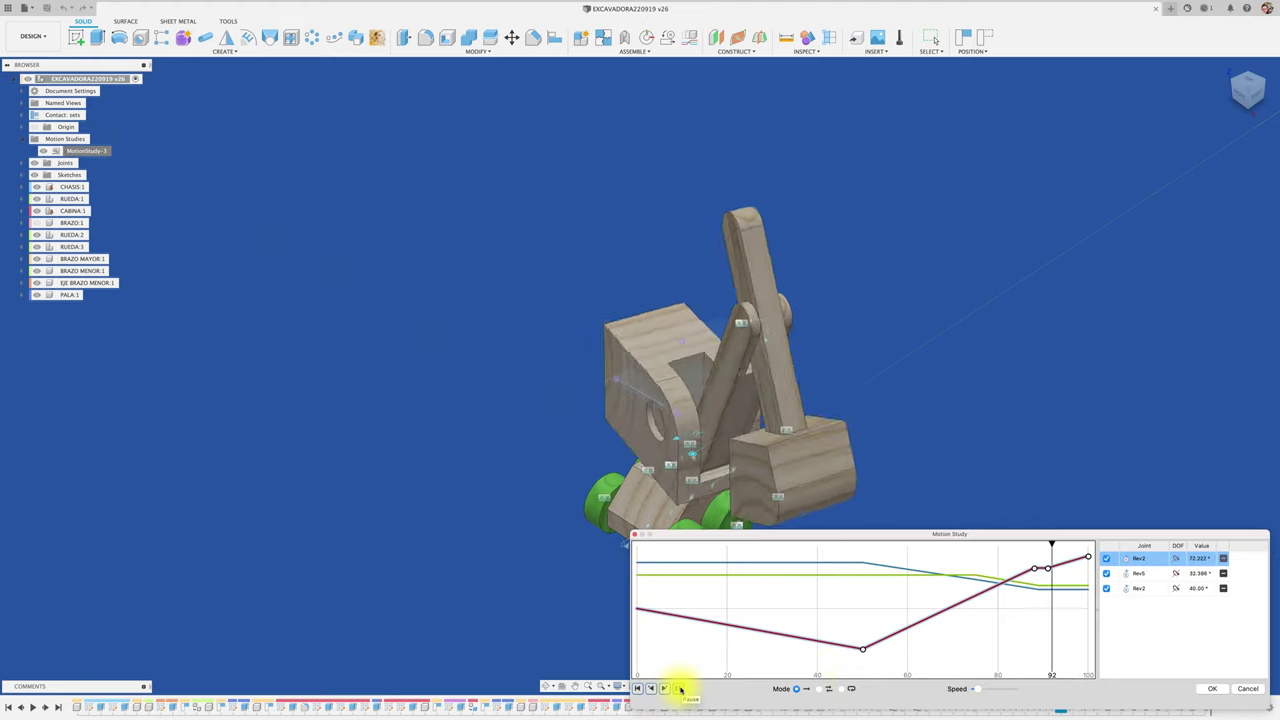
# Replay the animation, rewind the playhead to 0 and close the motion study
pyautogui.moveTo(675, 412); pyautogui.dragTo(630, 349, button='middle')
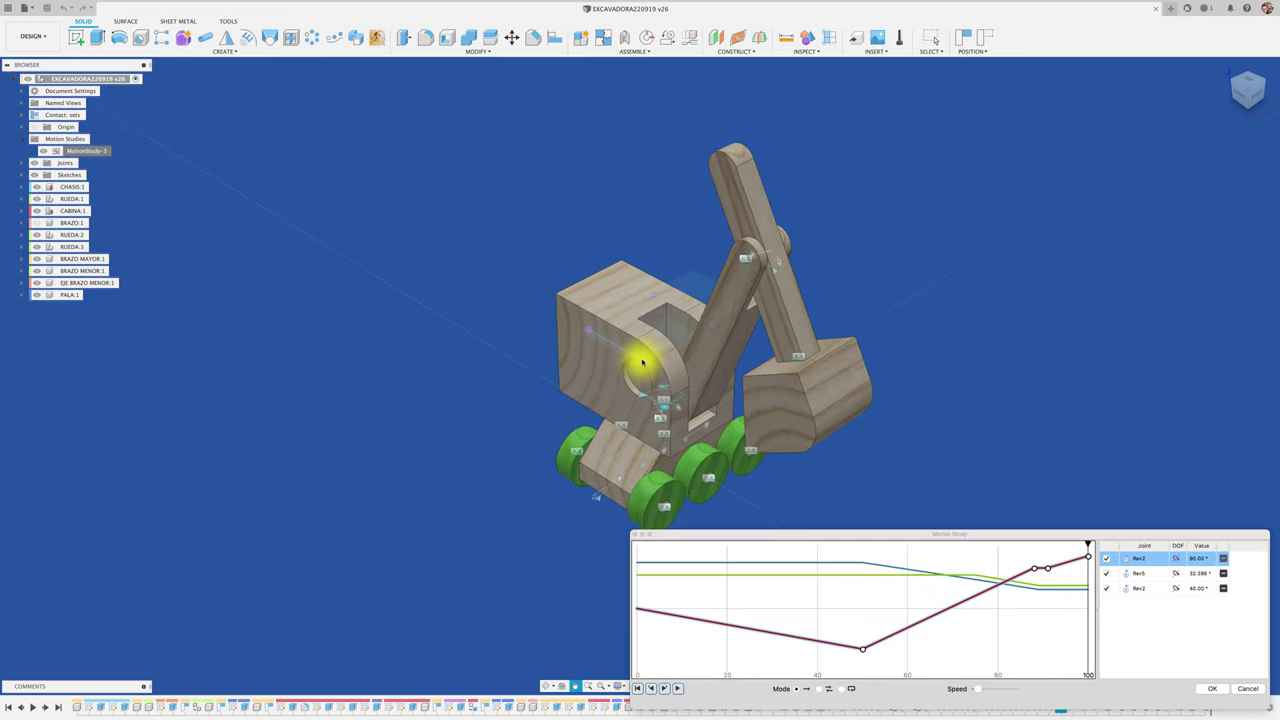
pyautogui.click(972, 692)
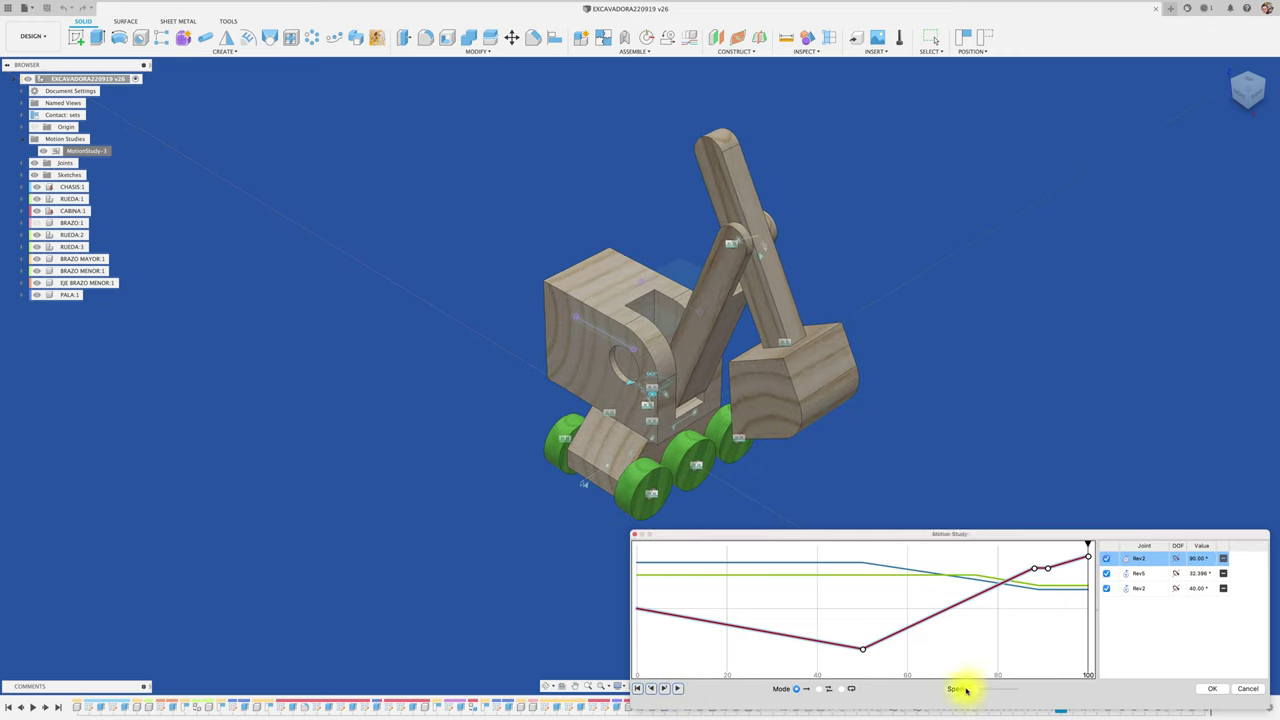
pyautogui.click(679, 689)
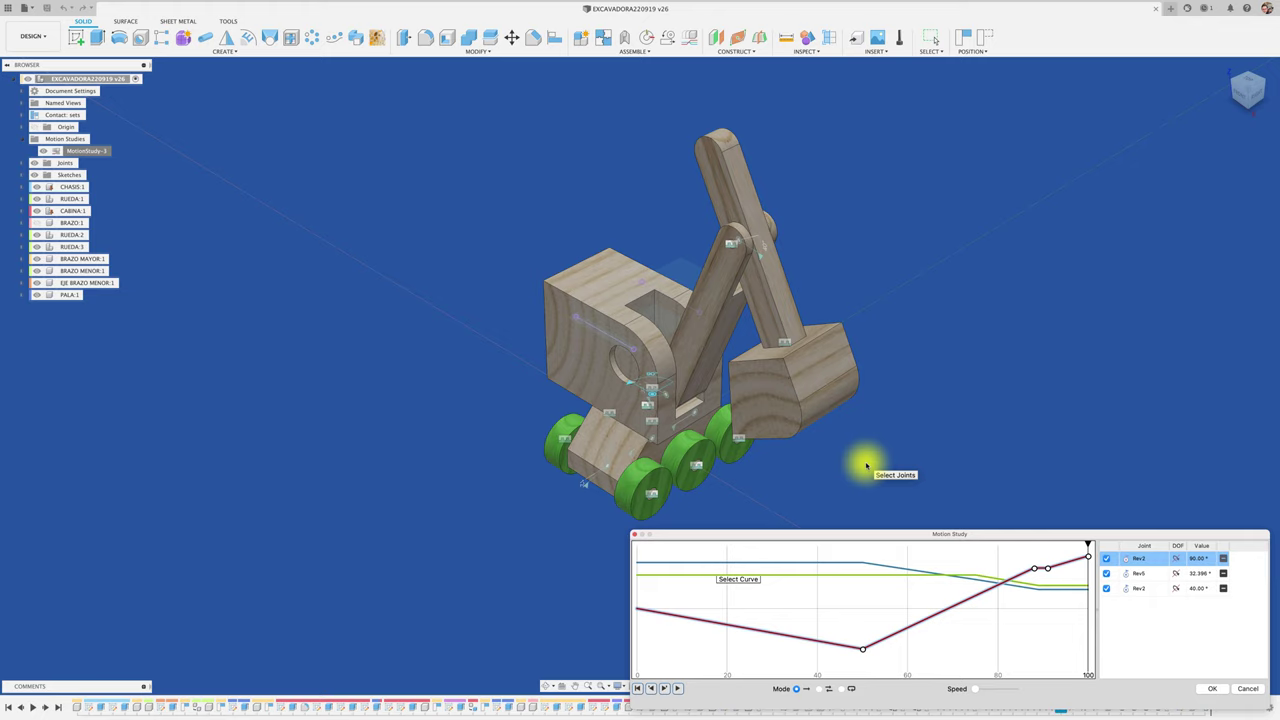
pyautogui.moveTo(857, 532); pyautogui.dragTo(709, 466)
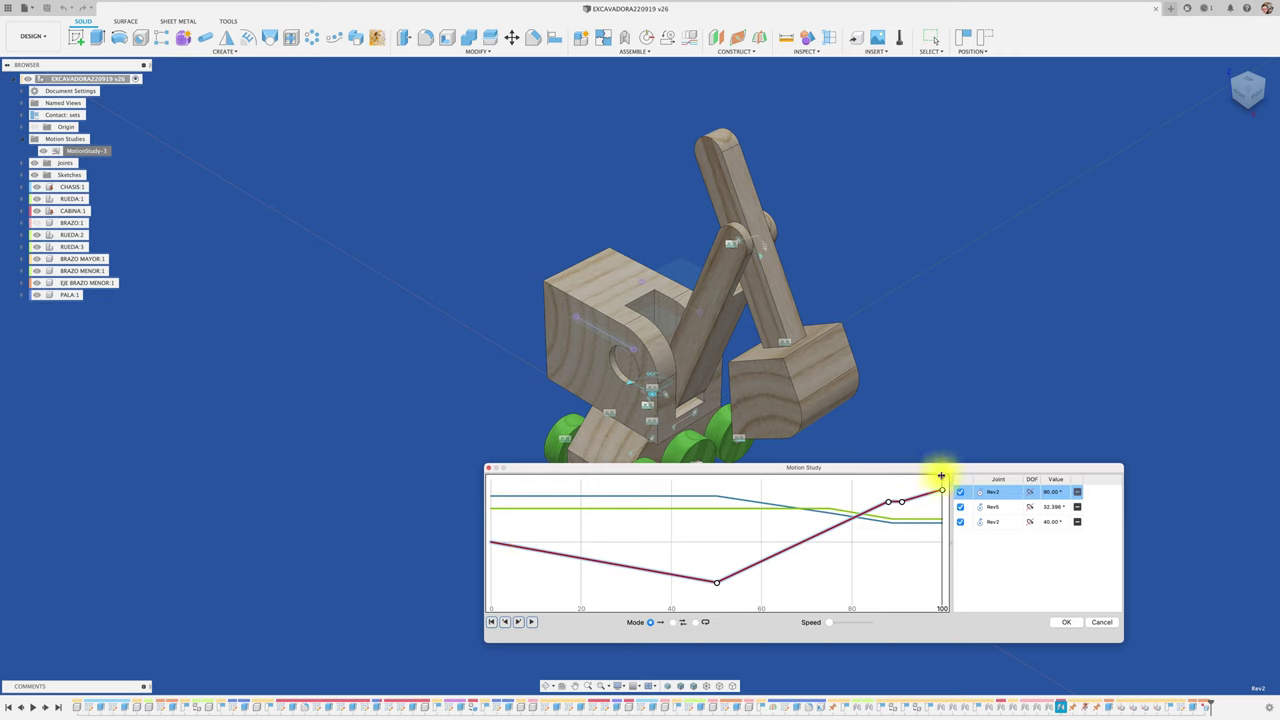
pyautogui.moveTo(941, 476); pyautogui.dragTo(491, 476)
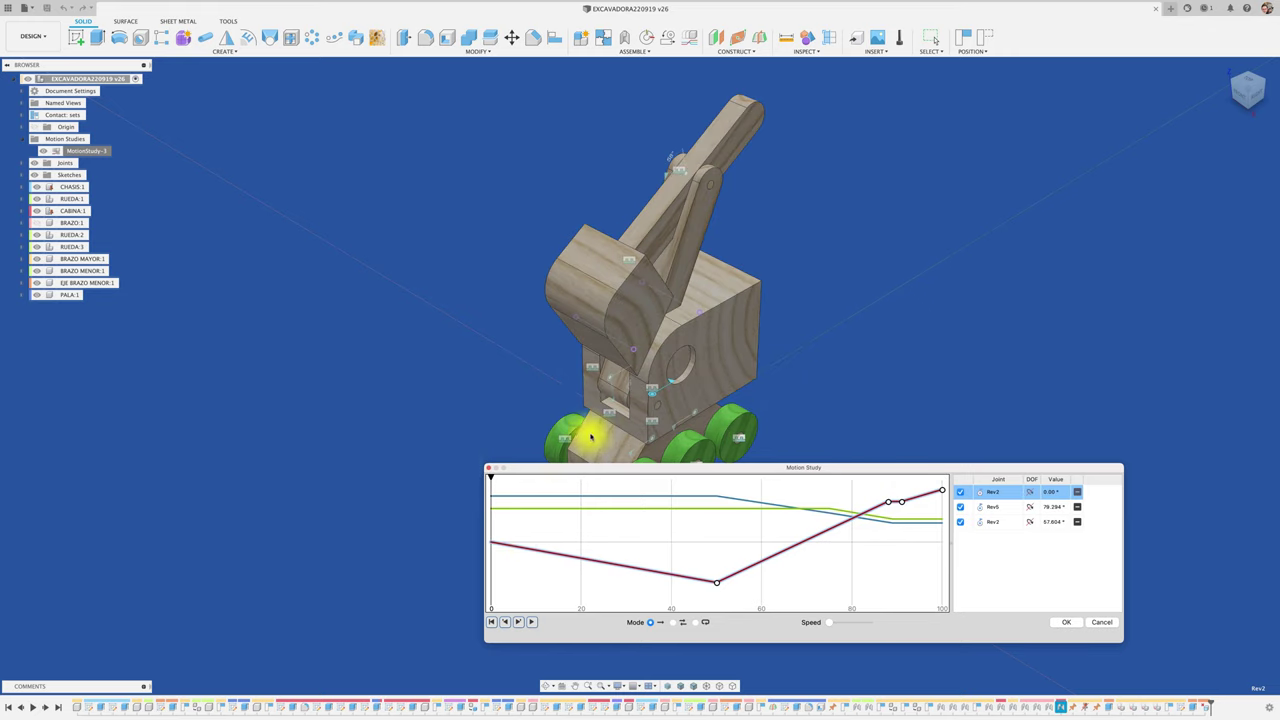
pyautogui.click(1066, 622)
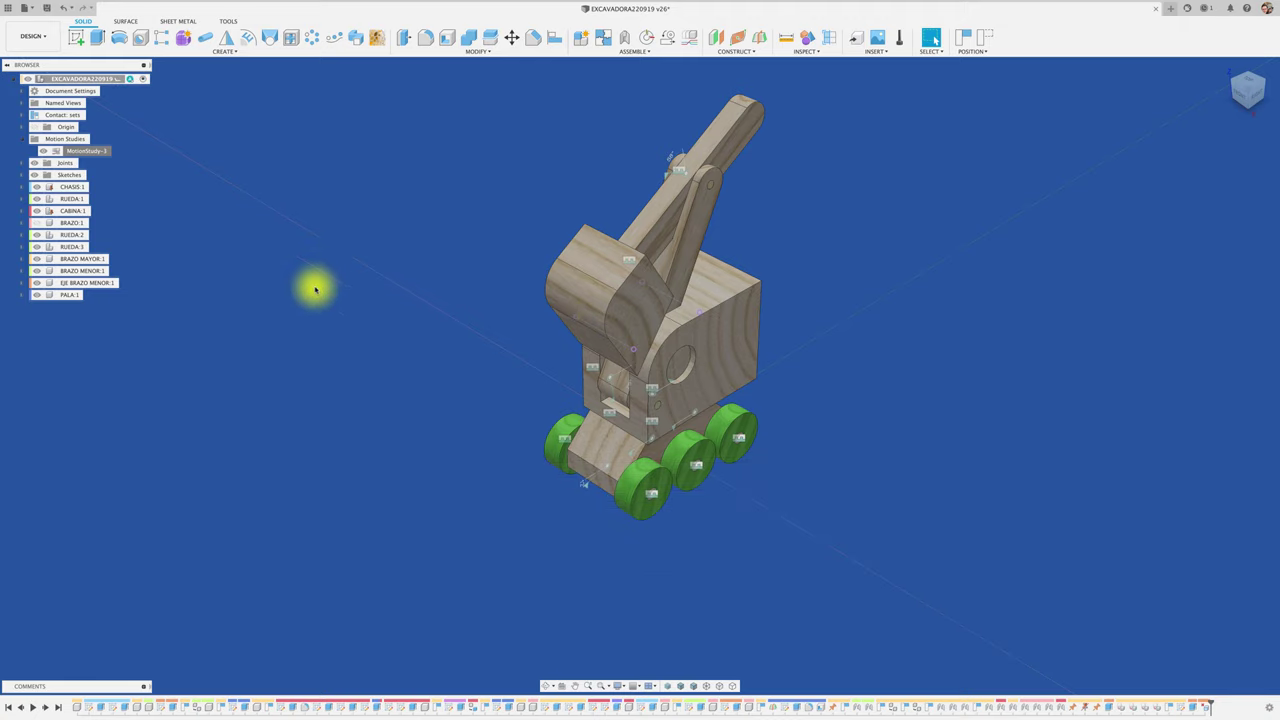
# Switch from the Design workspace to the Render workspace
pyautogui.click(45, 40)
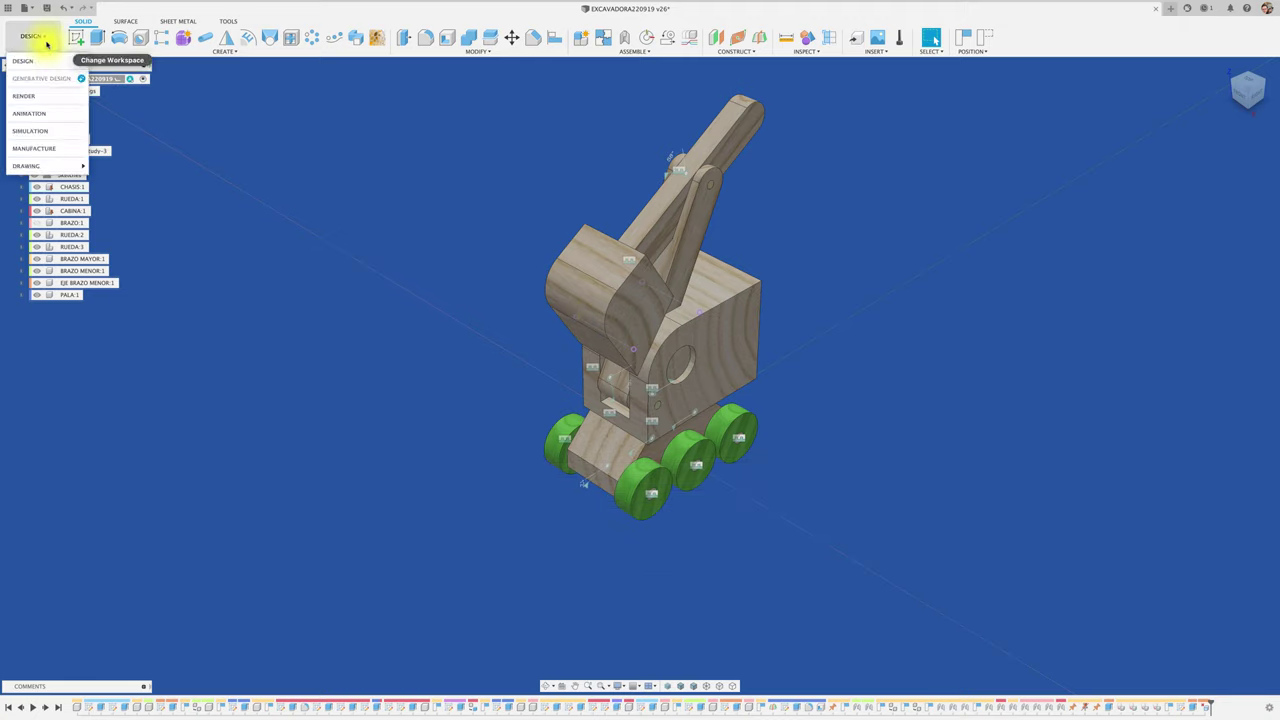
pyautogui.click(45, 97)
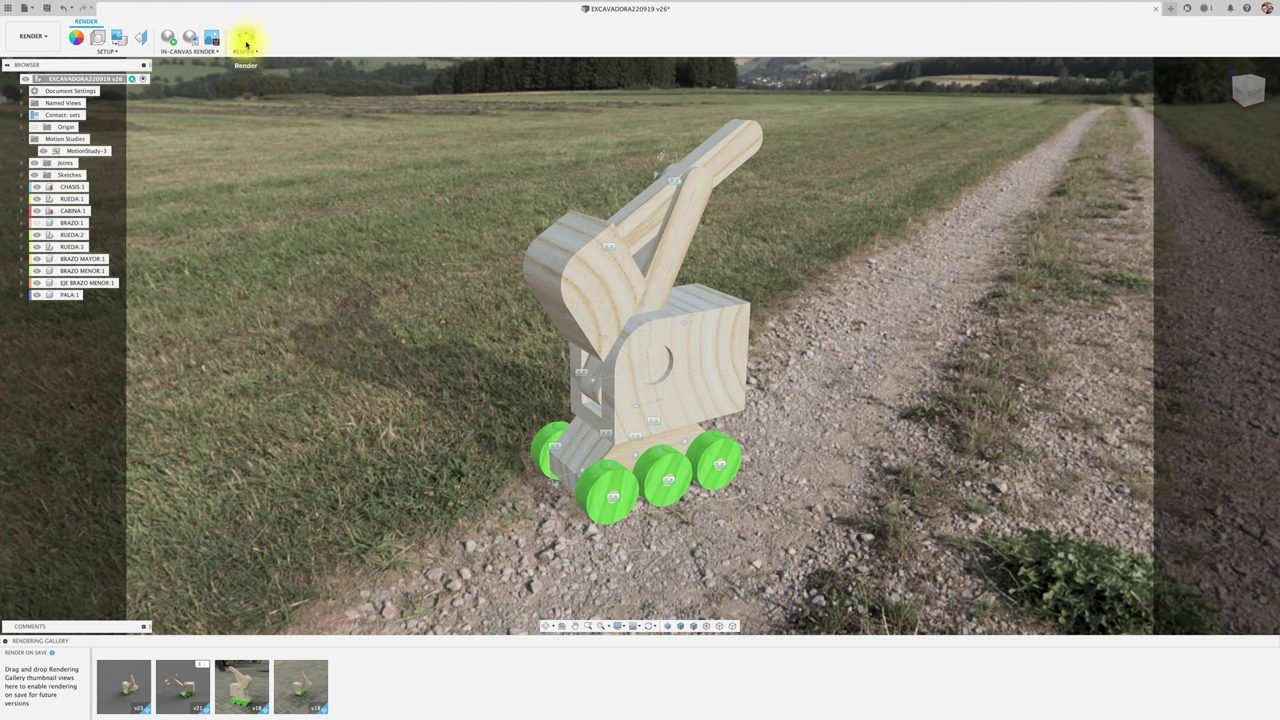
pyautogui.moveTo(245, 40)
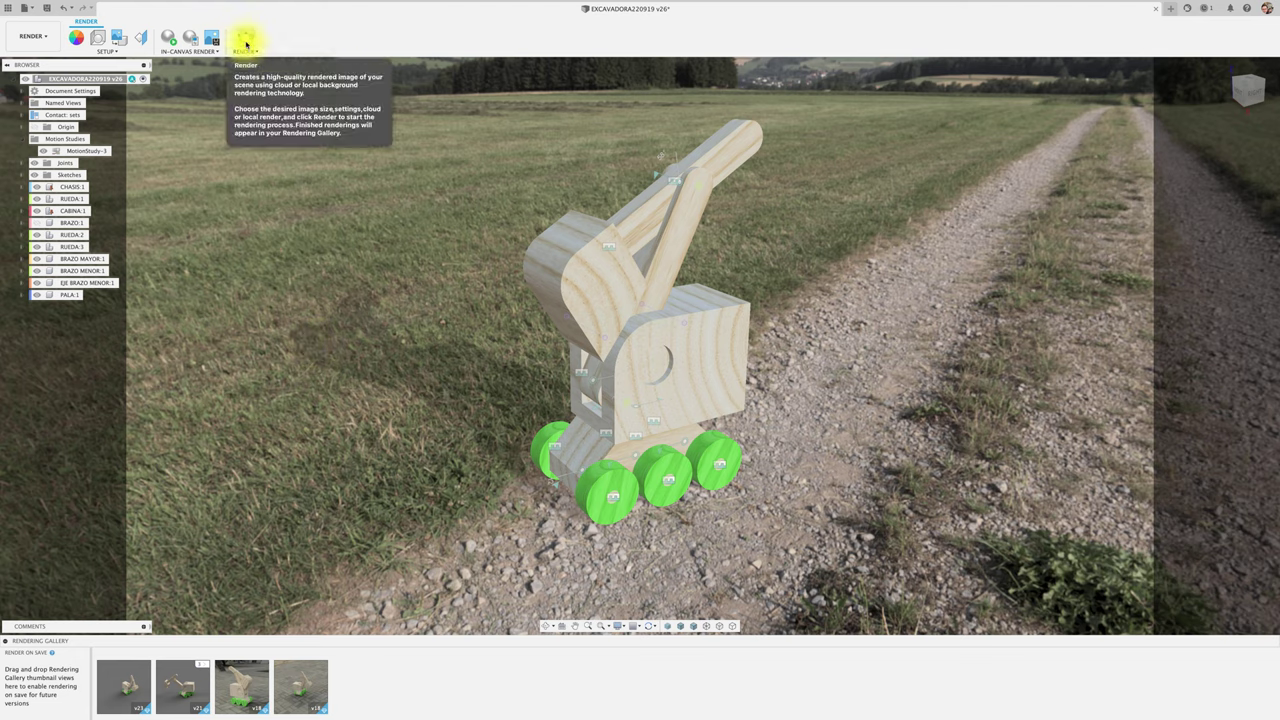
# Open the render settings with Cloud Renderer chosen and show the Video tab presets
pyautogui.click(245, 44)
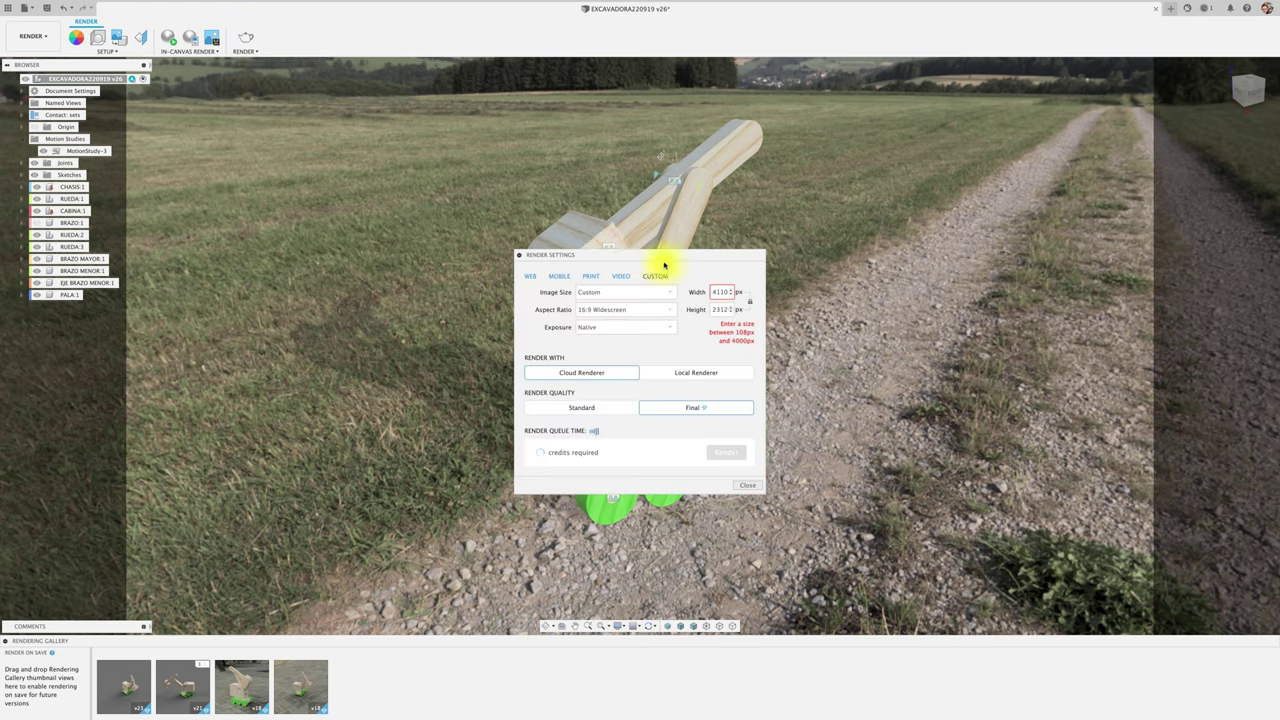
pyautogui.moveTo(663, 258)
pyautogui.mouseDown()
pyautogui.moveTo(572, 246)
pyautogui.moveTo(394, 174)
pyautogui.mouseUp()
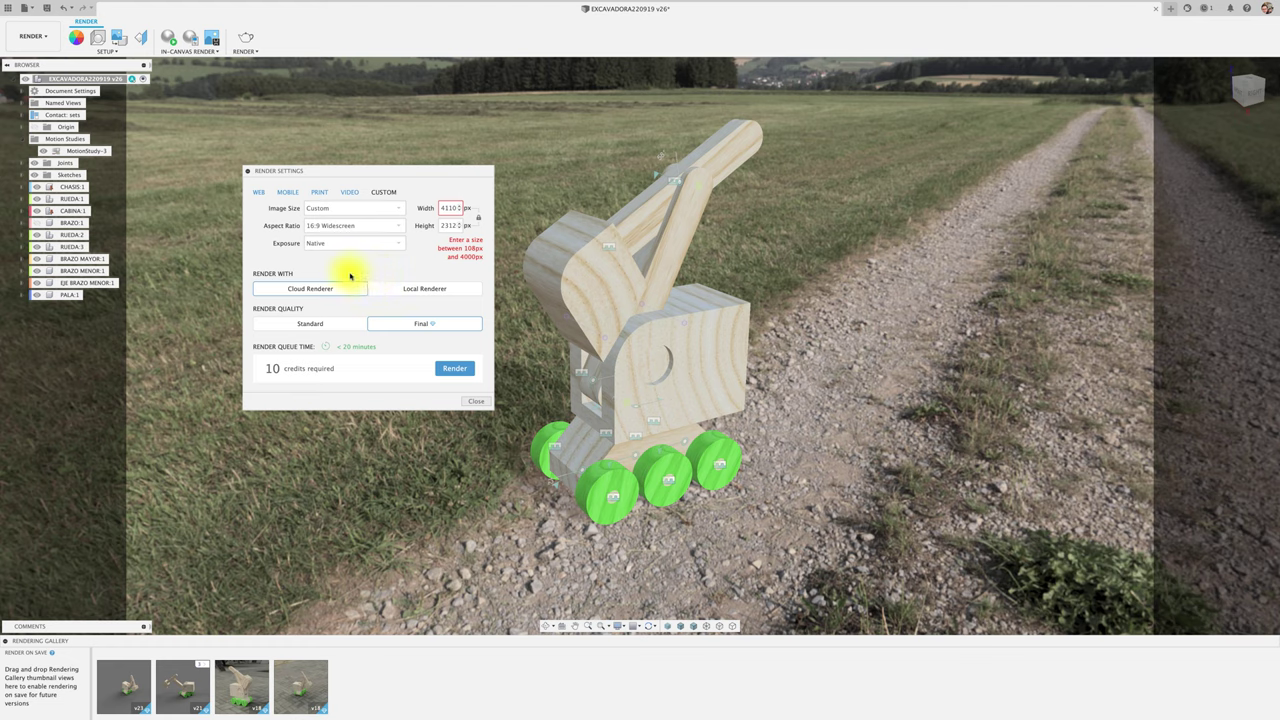
pyautogui.click(422, 291)
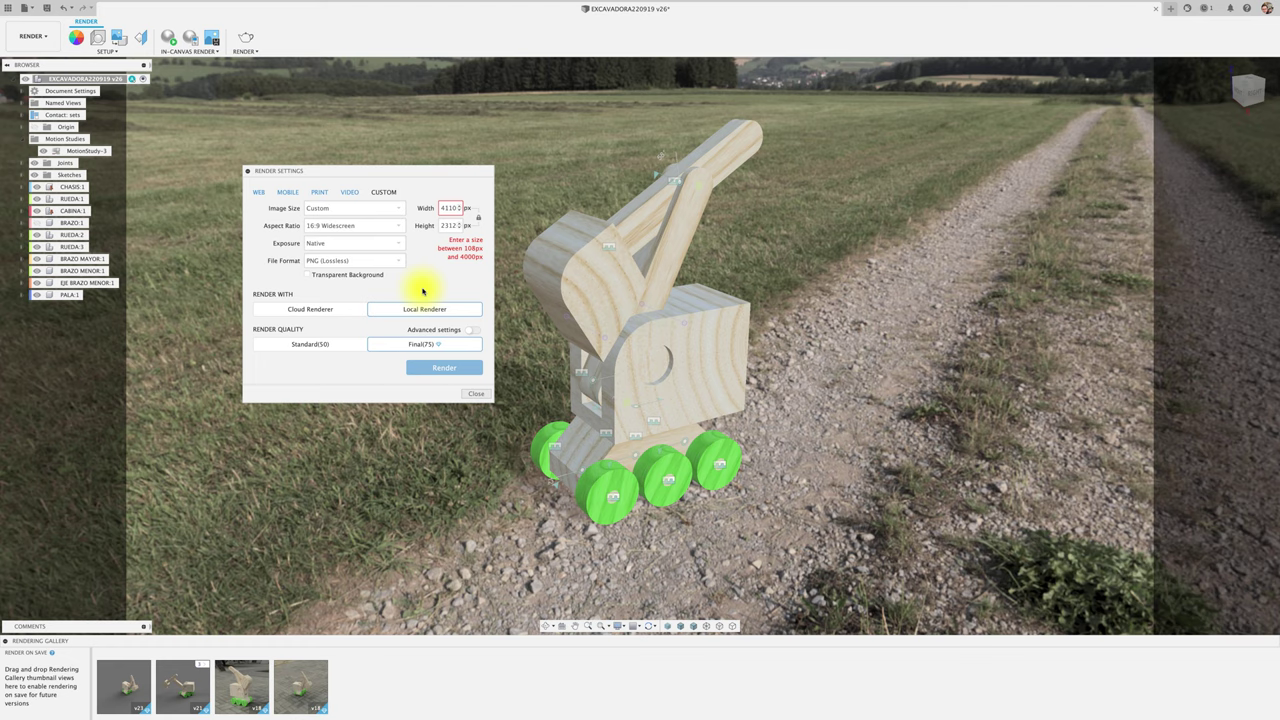
pyautogui.click(327, 309)
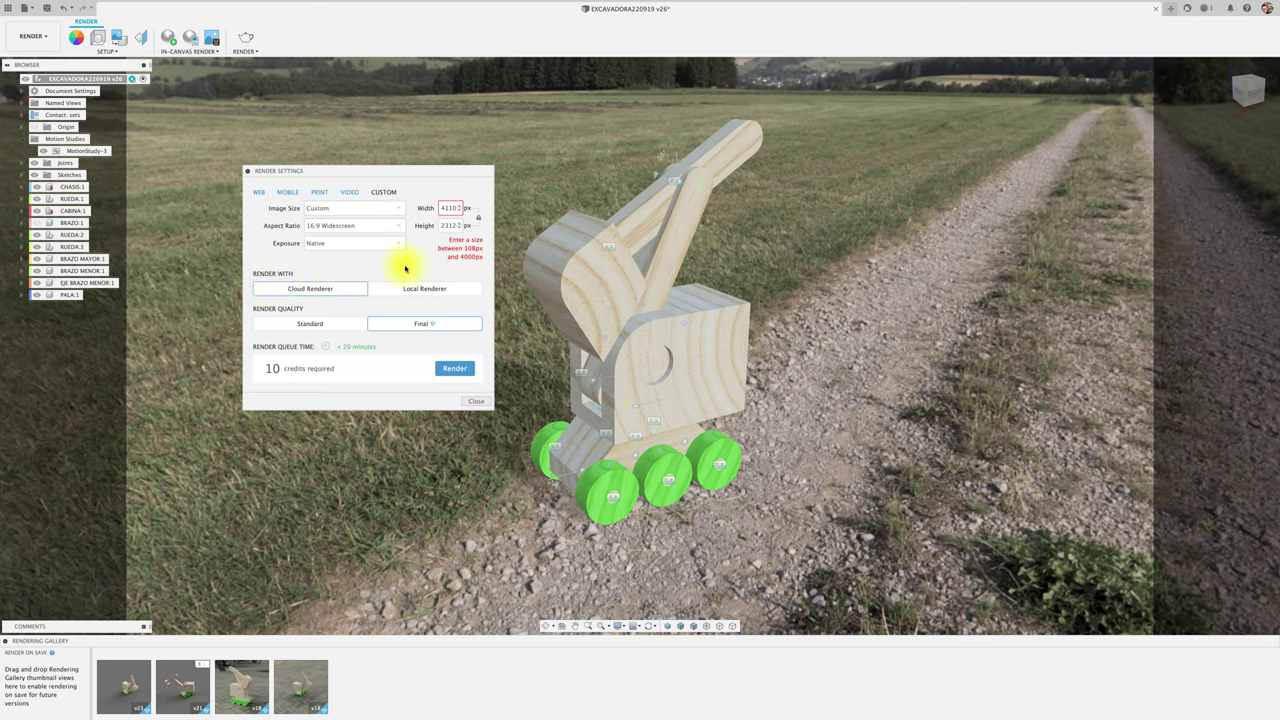
pyautogui.click(349, 192)
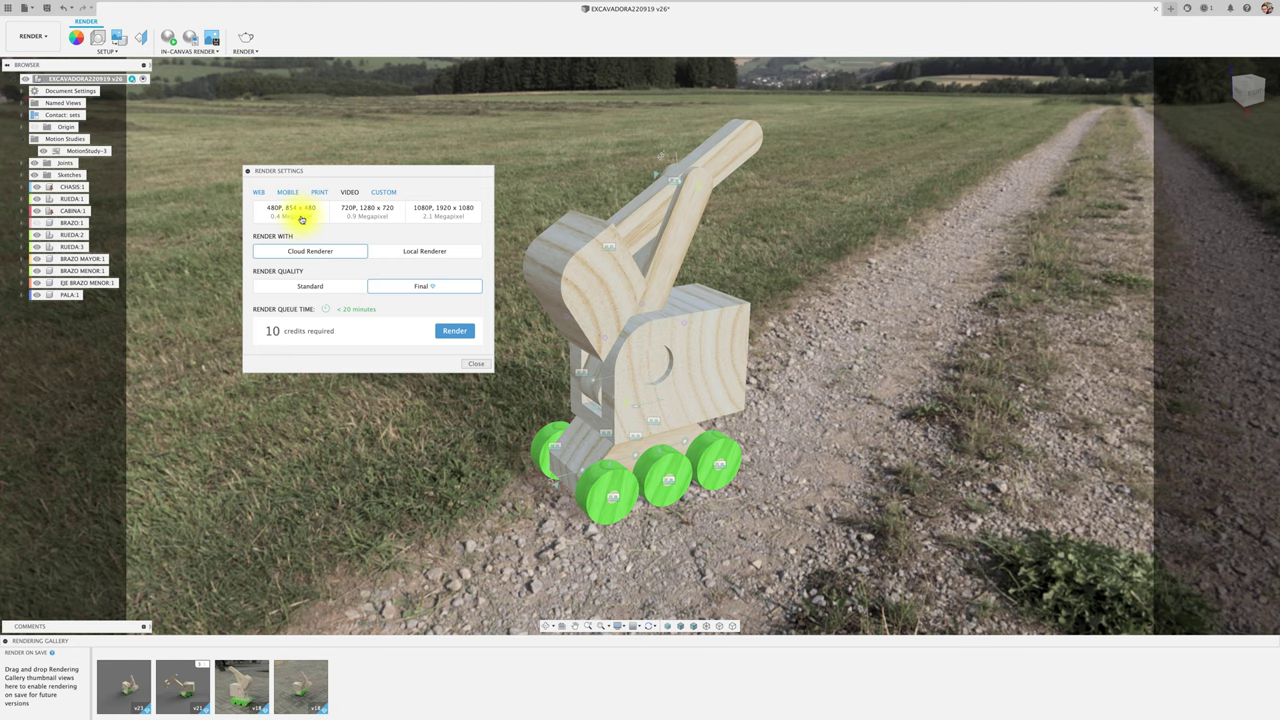
# Compare the 720P and 1080P video presets and settle on 1080P (1920 x 1080)
pyautogui.click(439, 220)
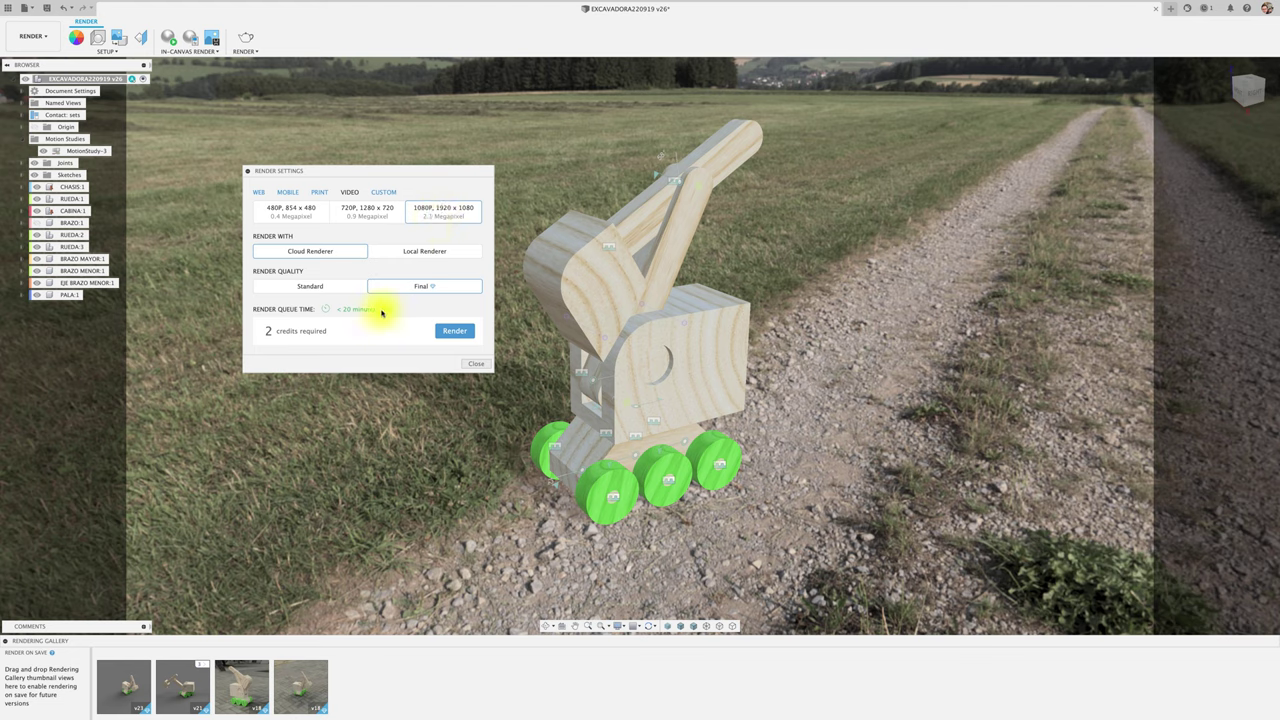
pyautogui.click(369, 219)
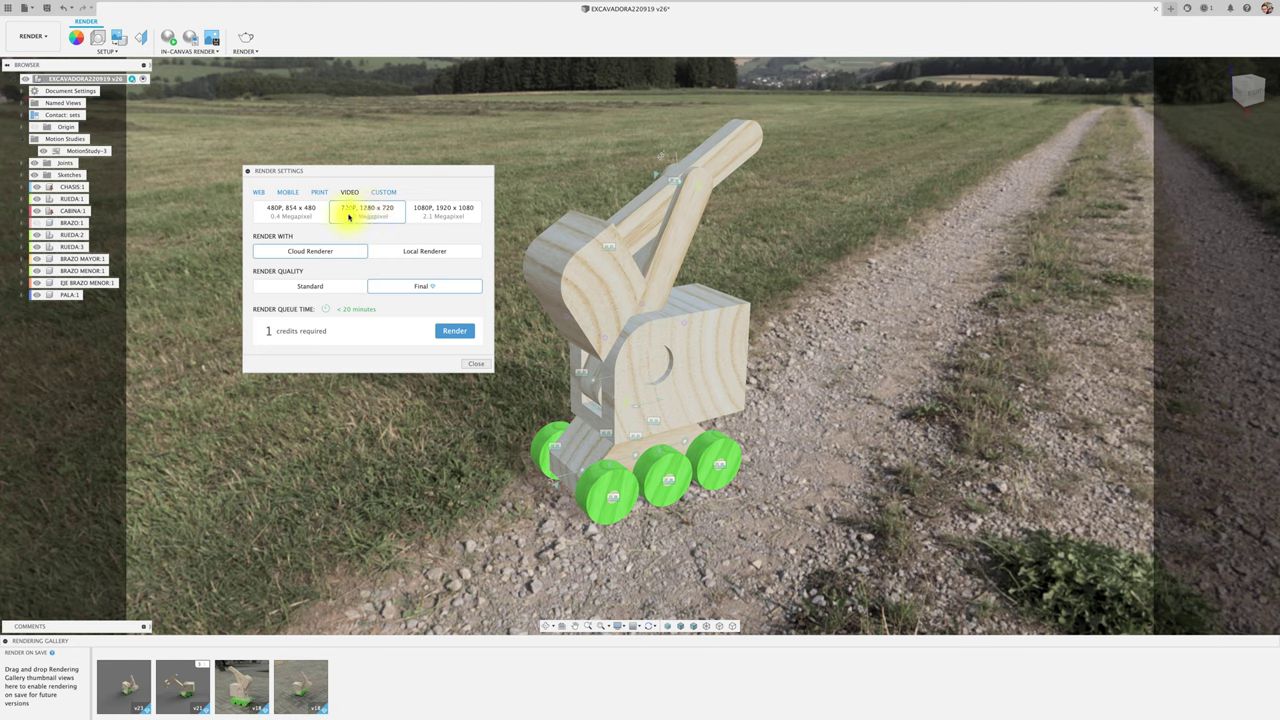
pyautogui.click(295, 216)
pyautogui.click(380, 212)
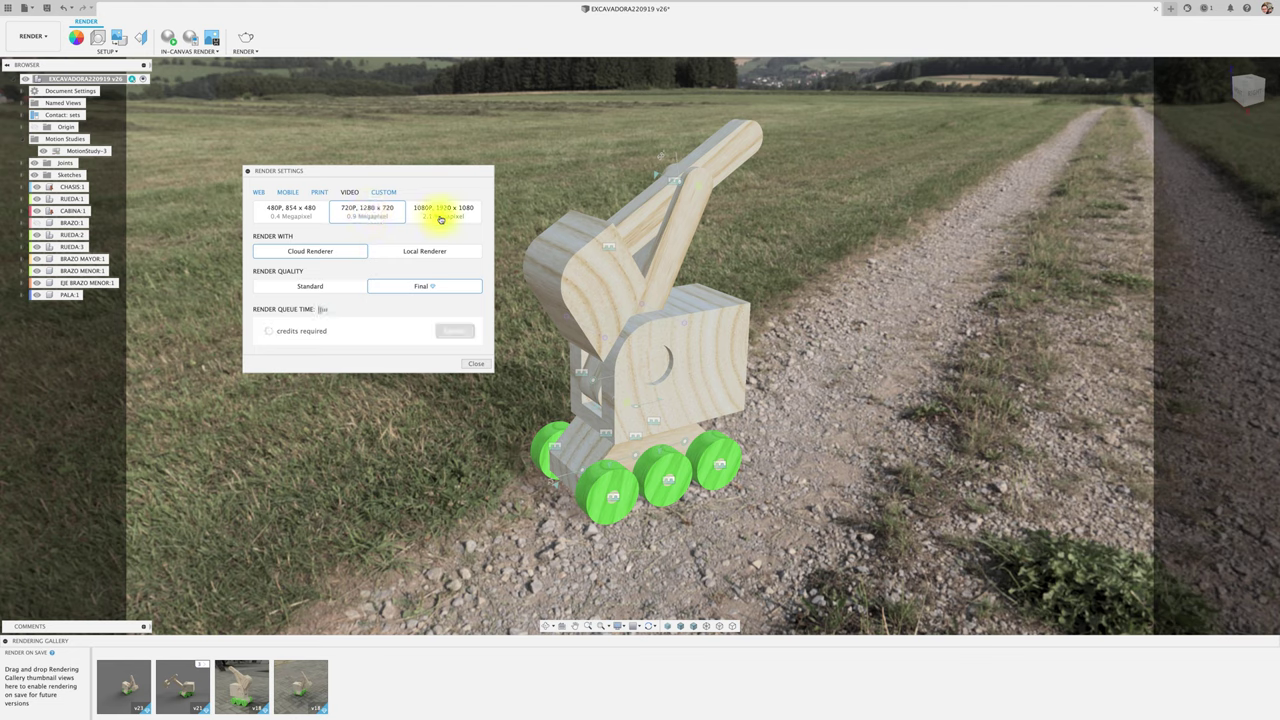
pyautogui.click(440, 216)
pyautogui.moveTo(428, 171); pyautogui.dragTo(410, 198)
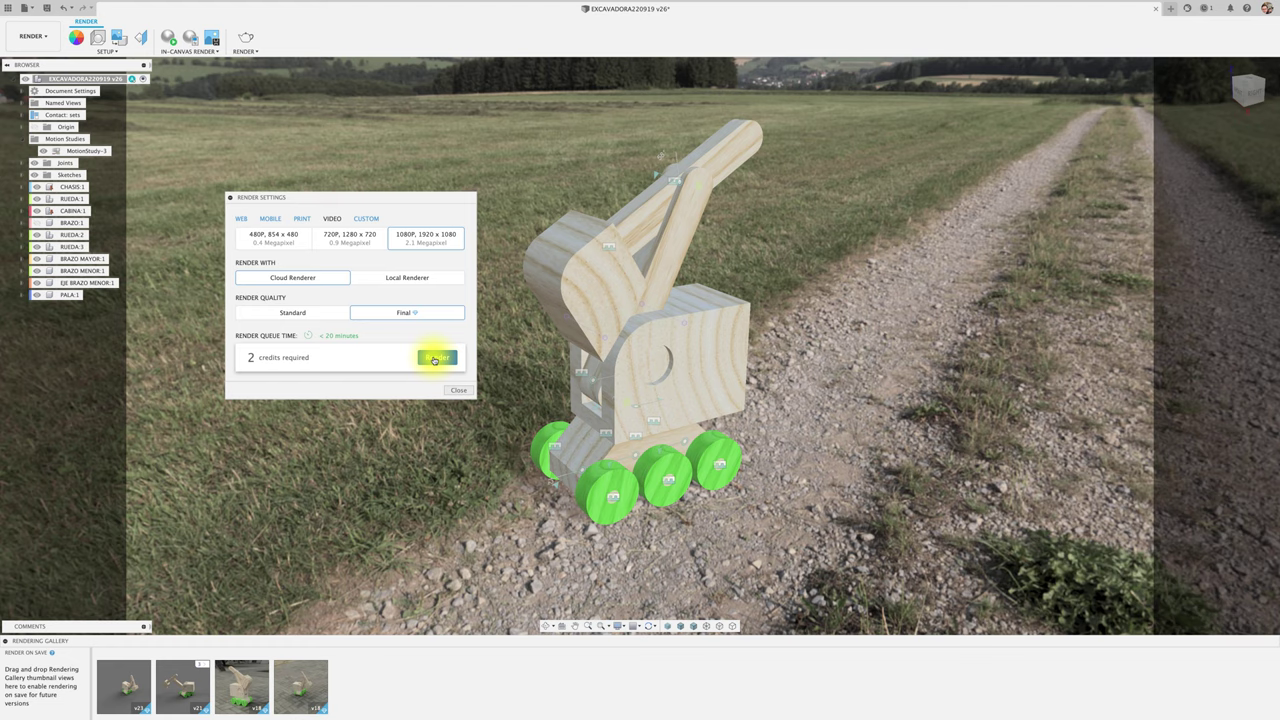
# Start the 1080P cloud render and move the Rendering Gallery aside
pyautogui.click(434, 360)
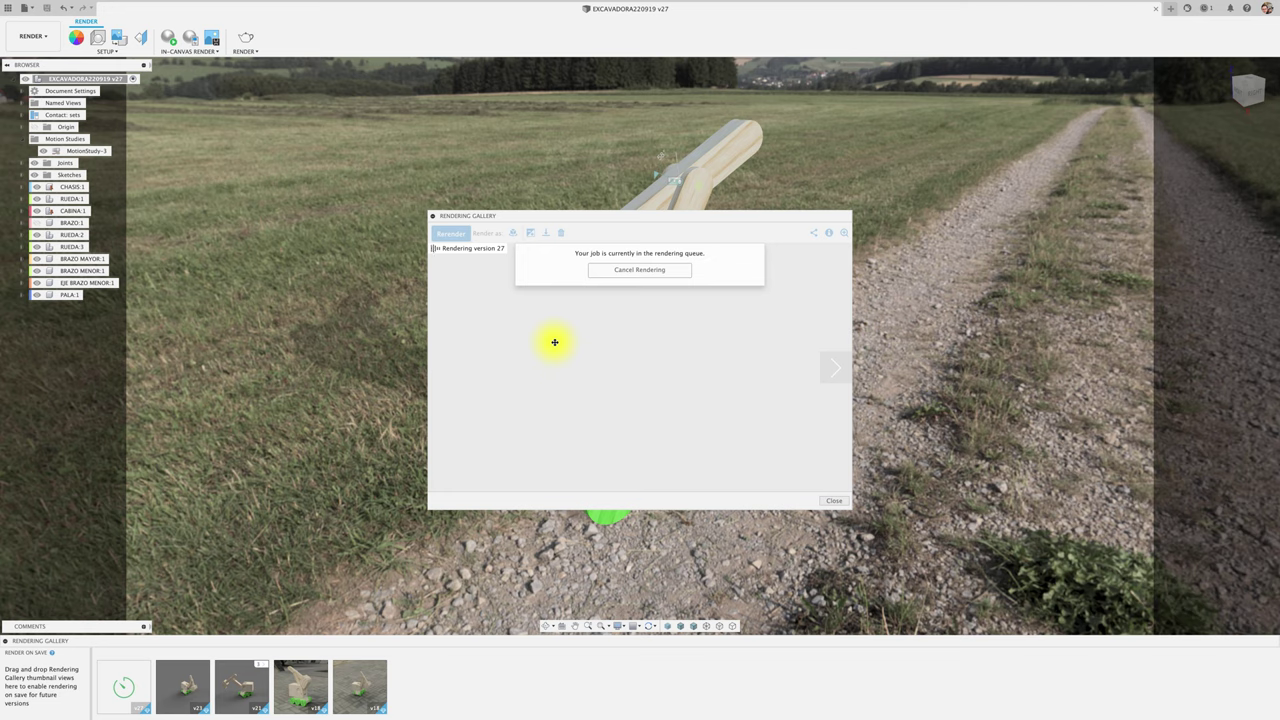
pyautogui.moveTo(554, 215); pyautogui.dragTo(267, 135)
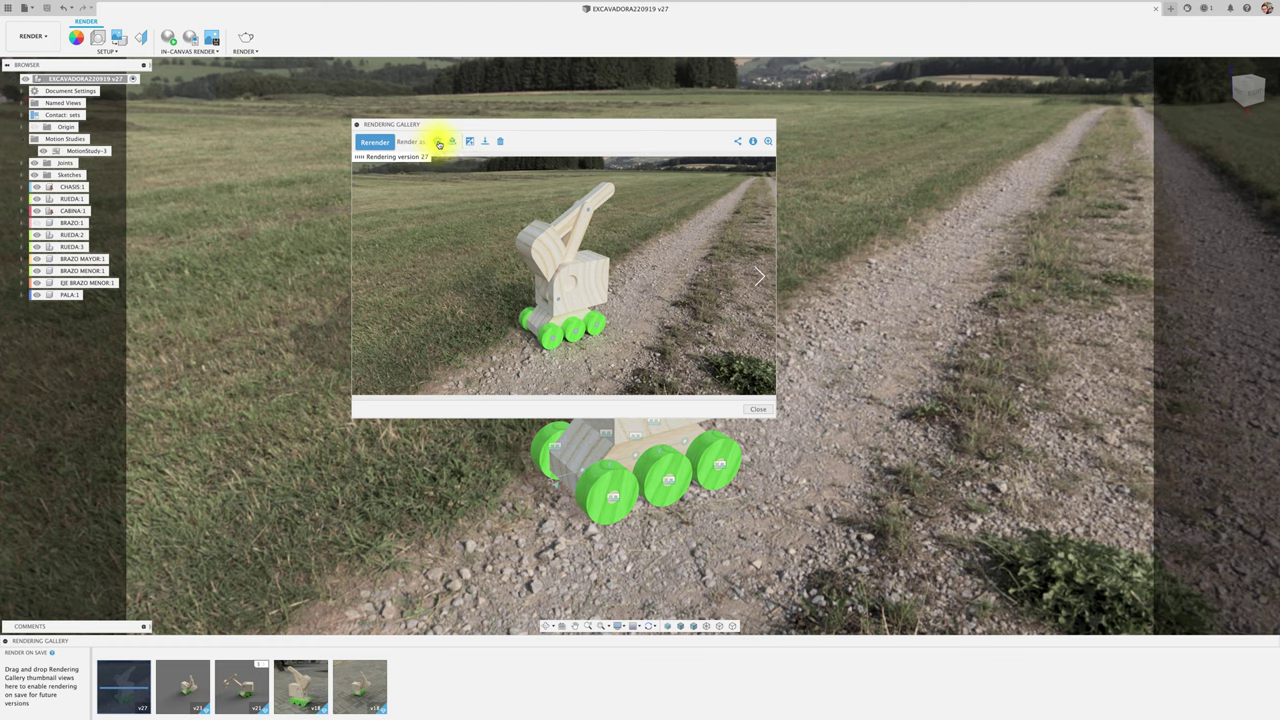
# Render the motion study at Standard quality, 1920x1080, and submit it to the queue
pyautogui.click(436, 143)
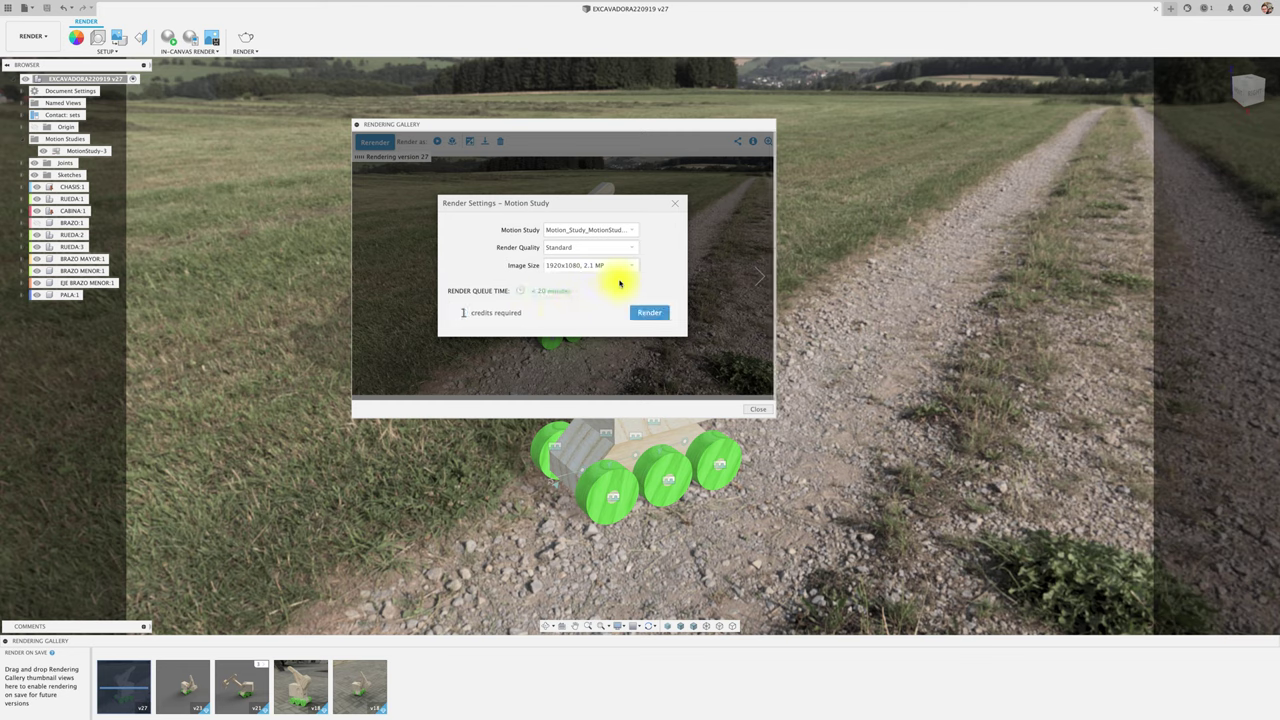
pyautogui.click(612, 248)
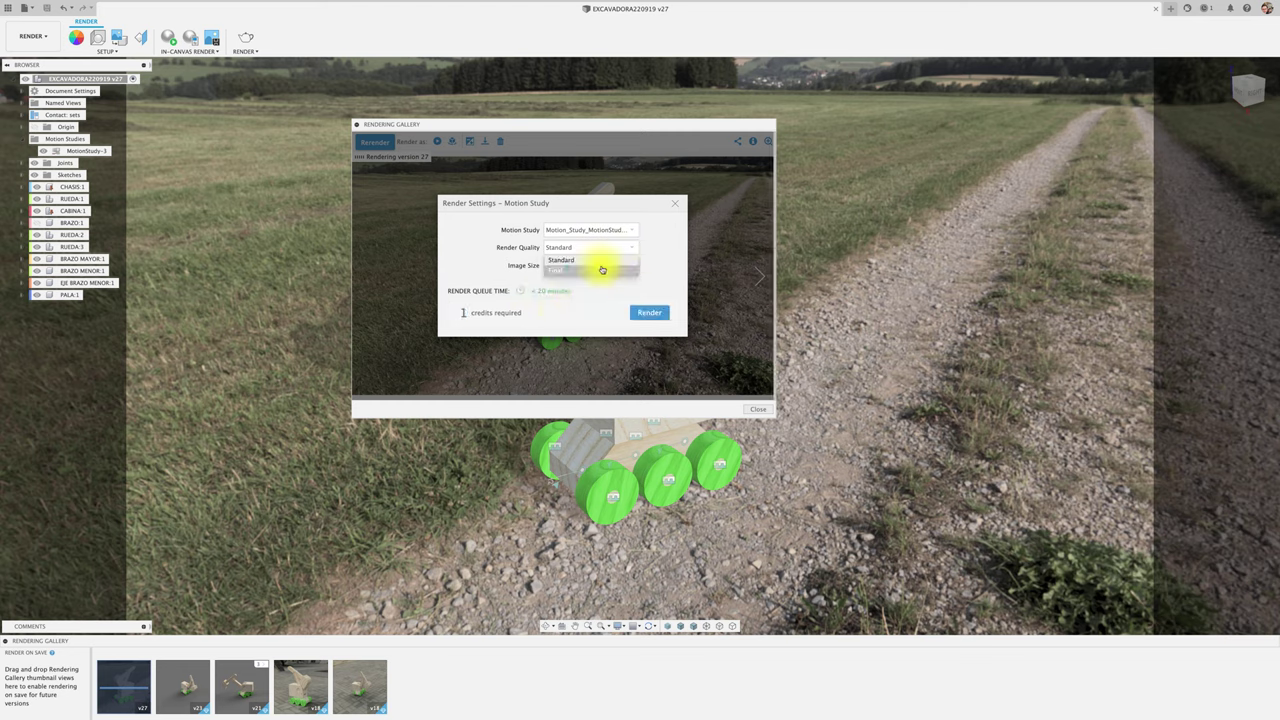
pyautogui.click(607, 261)
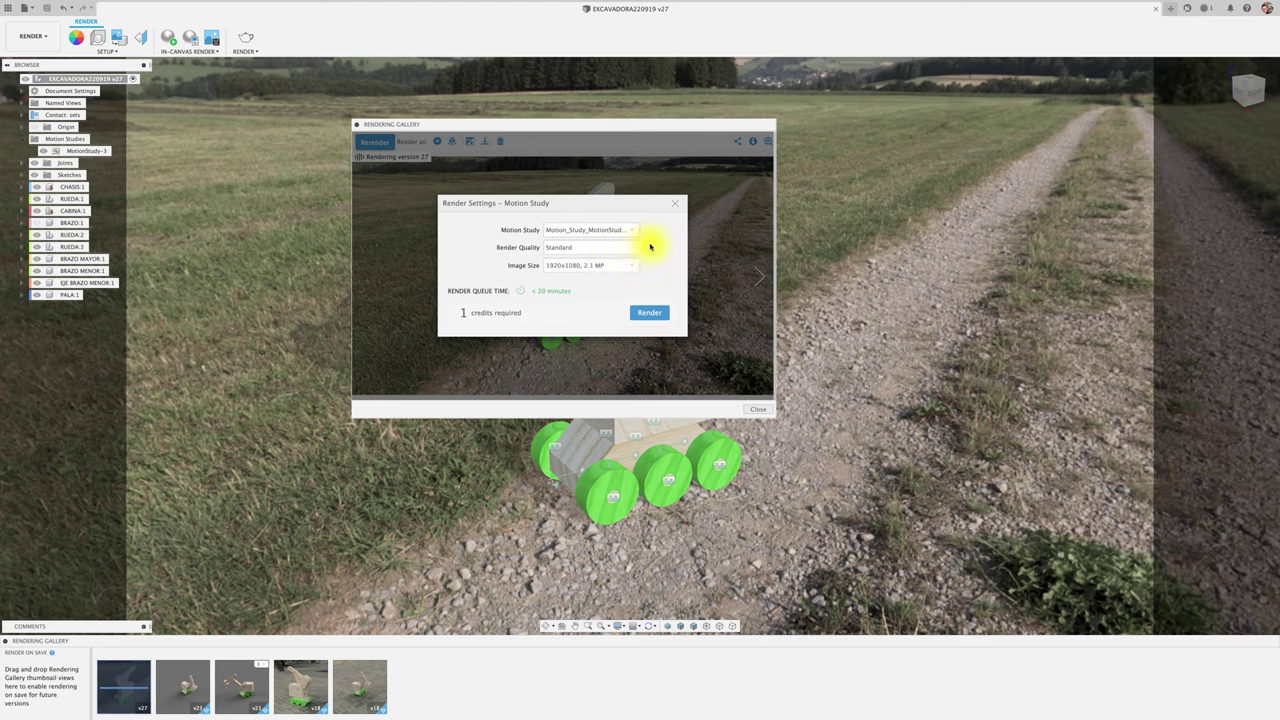
pyautogui.click(652, 316)
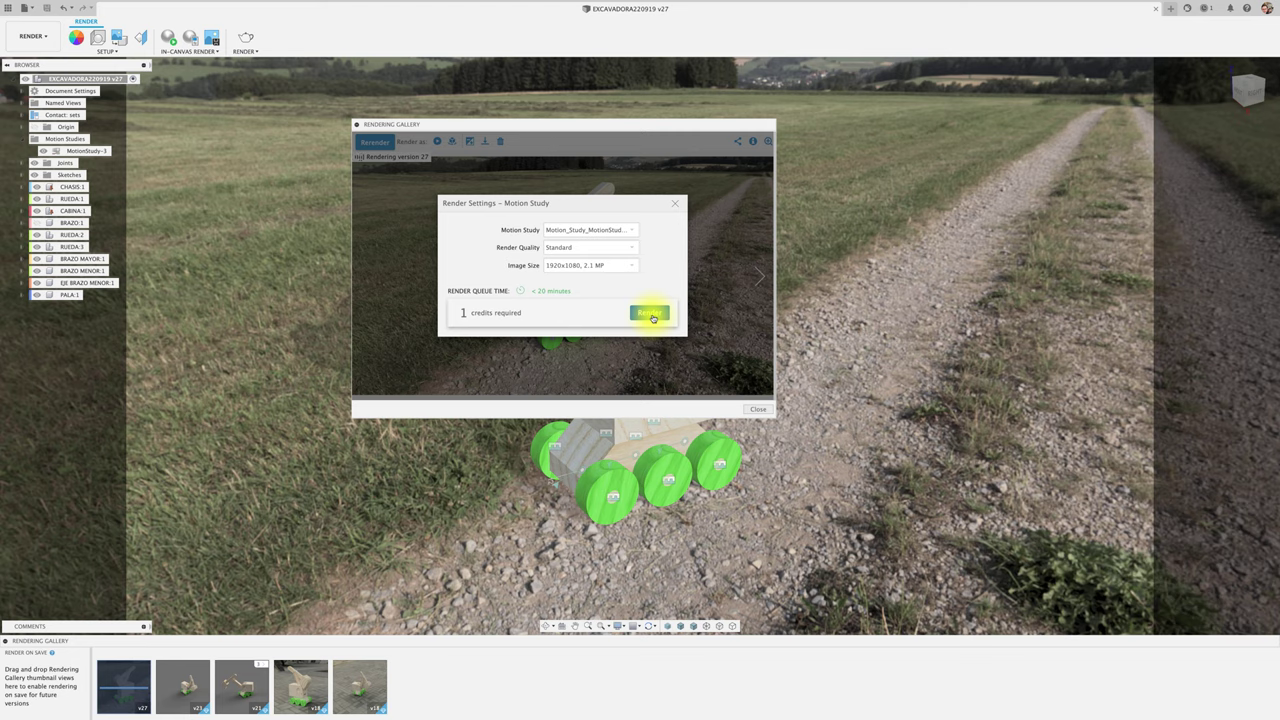
pyautogui.click(652, 316)
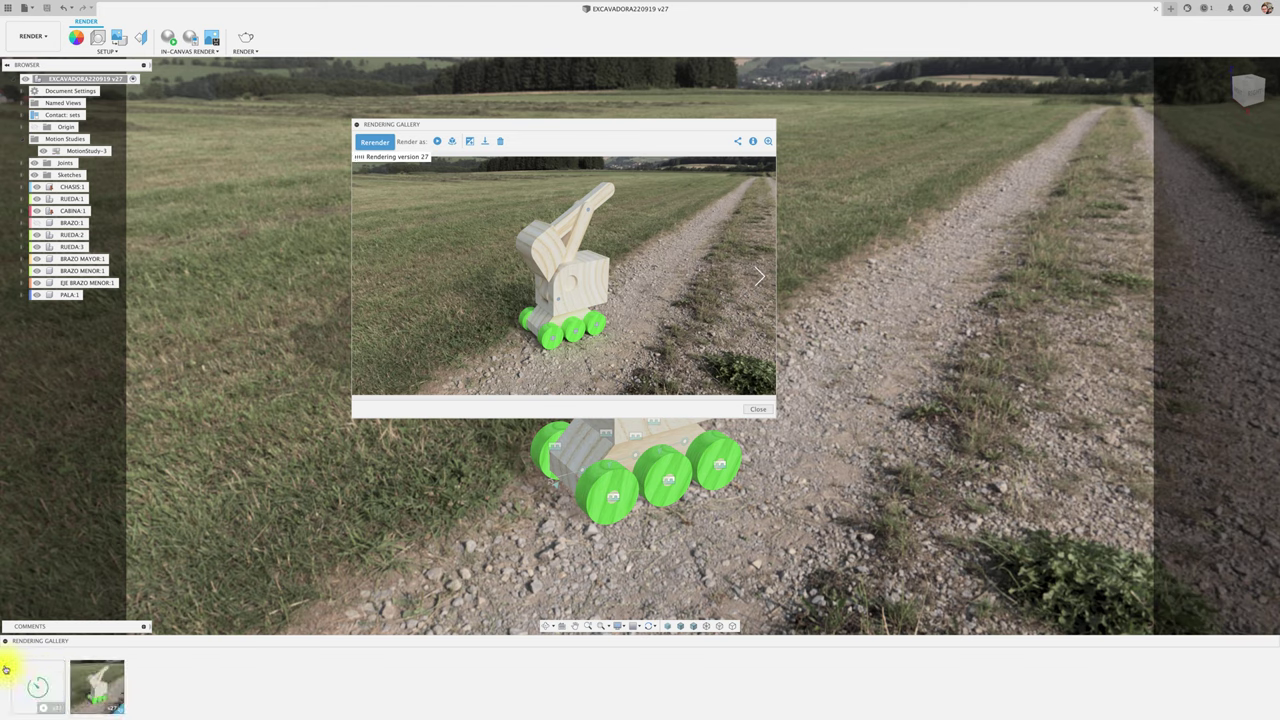
# Browse the older v21 renders, check the render settings, then open the motion study render
pyautogui.click(6, 666)
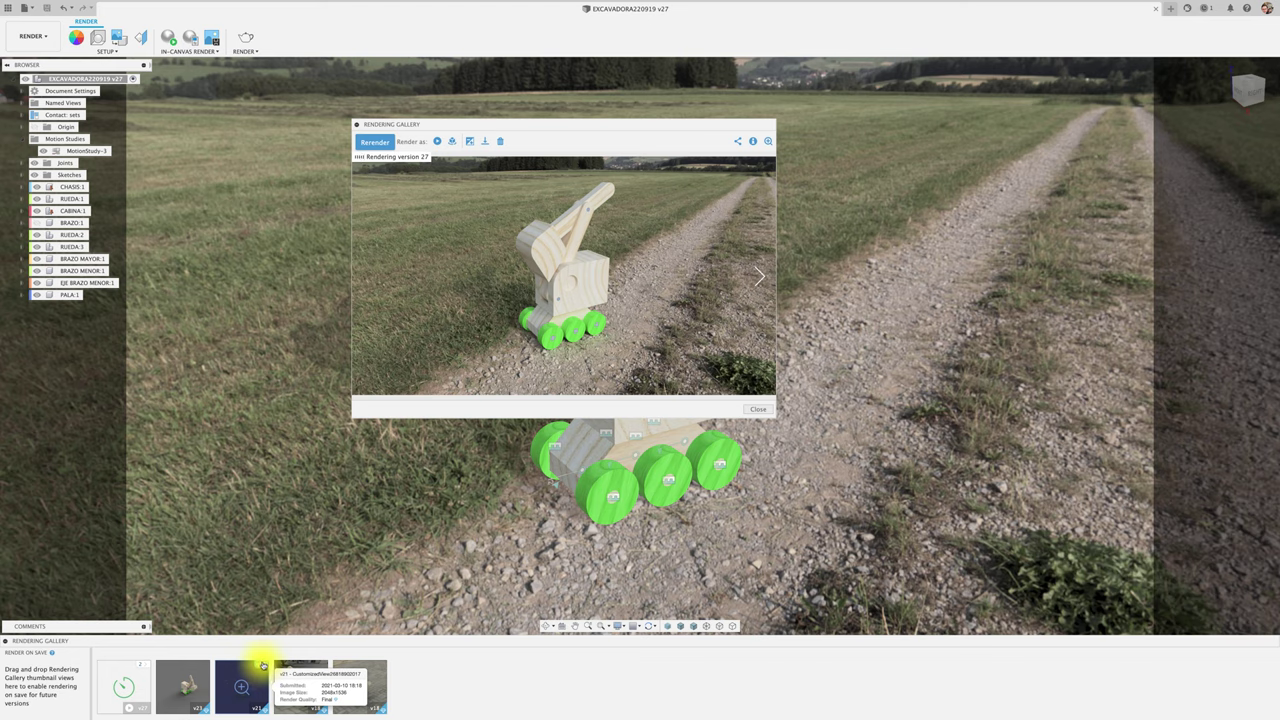
pyautogui.click(262, 665)
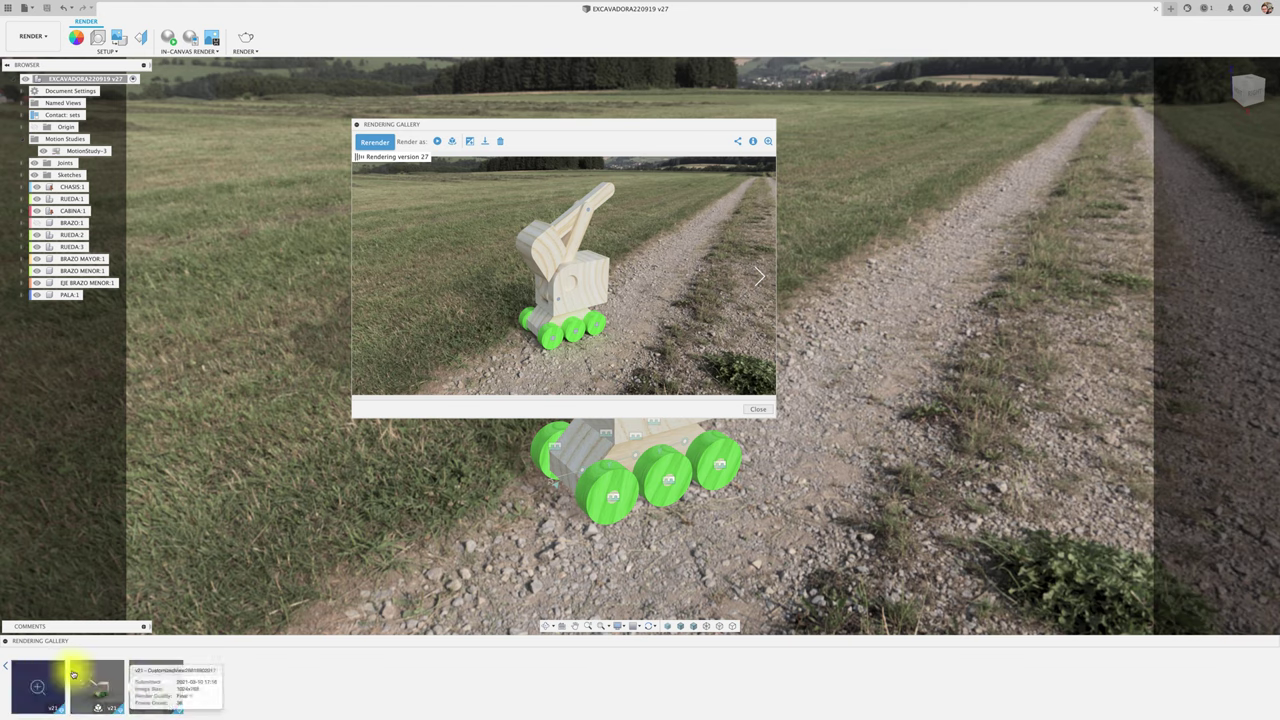
pyautogui.moveTo(97, 686)
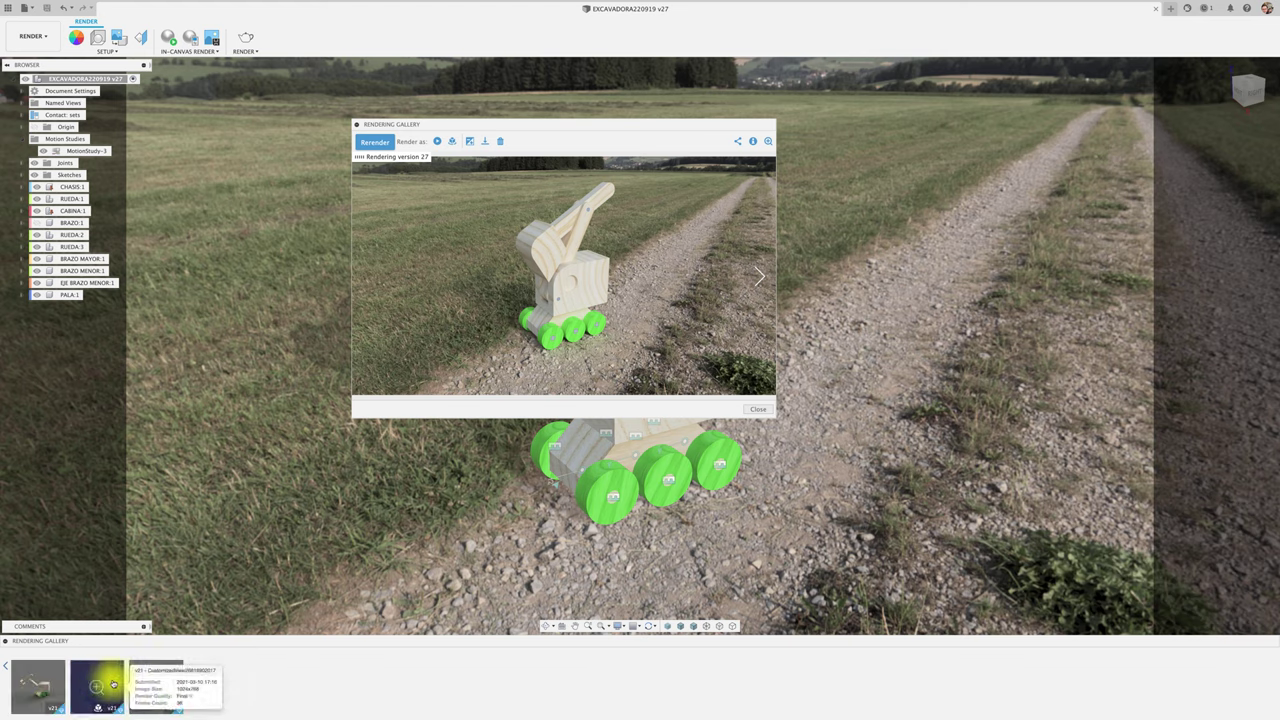
pyautogui.click(5, 669)
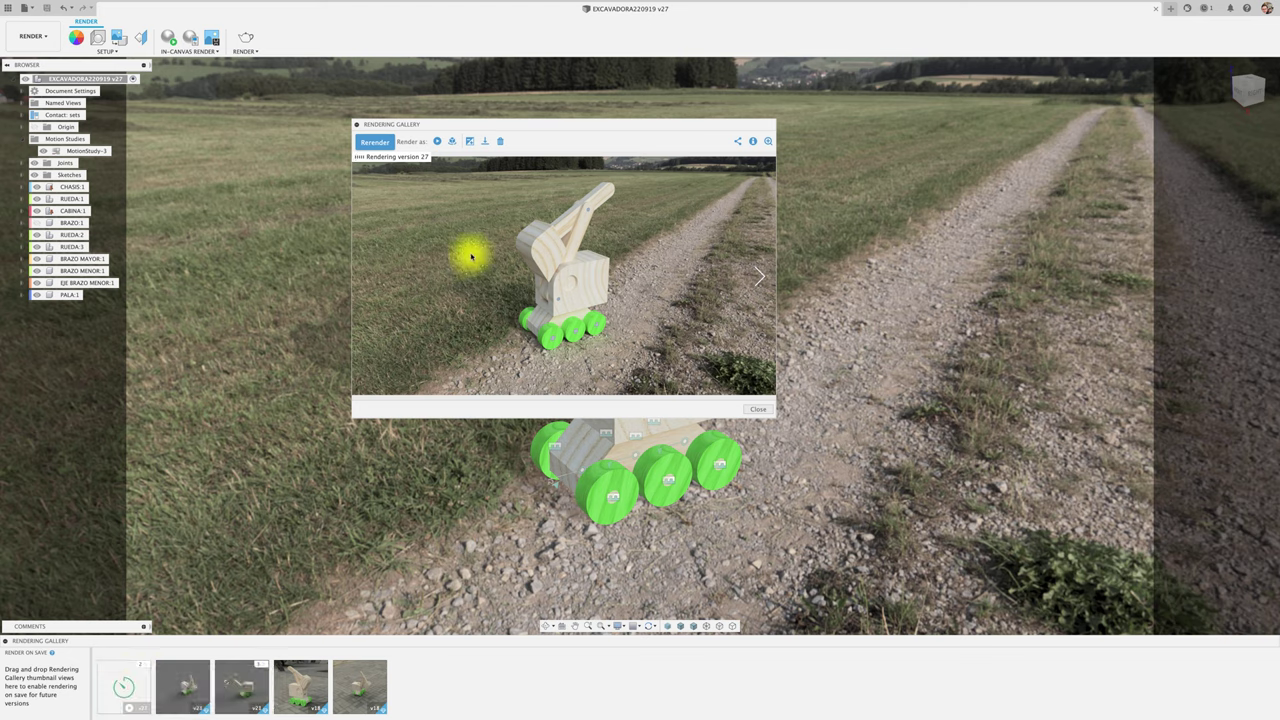
pyautogui.click(438, 141)
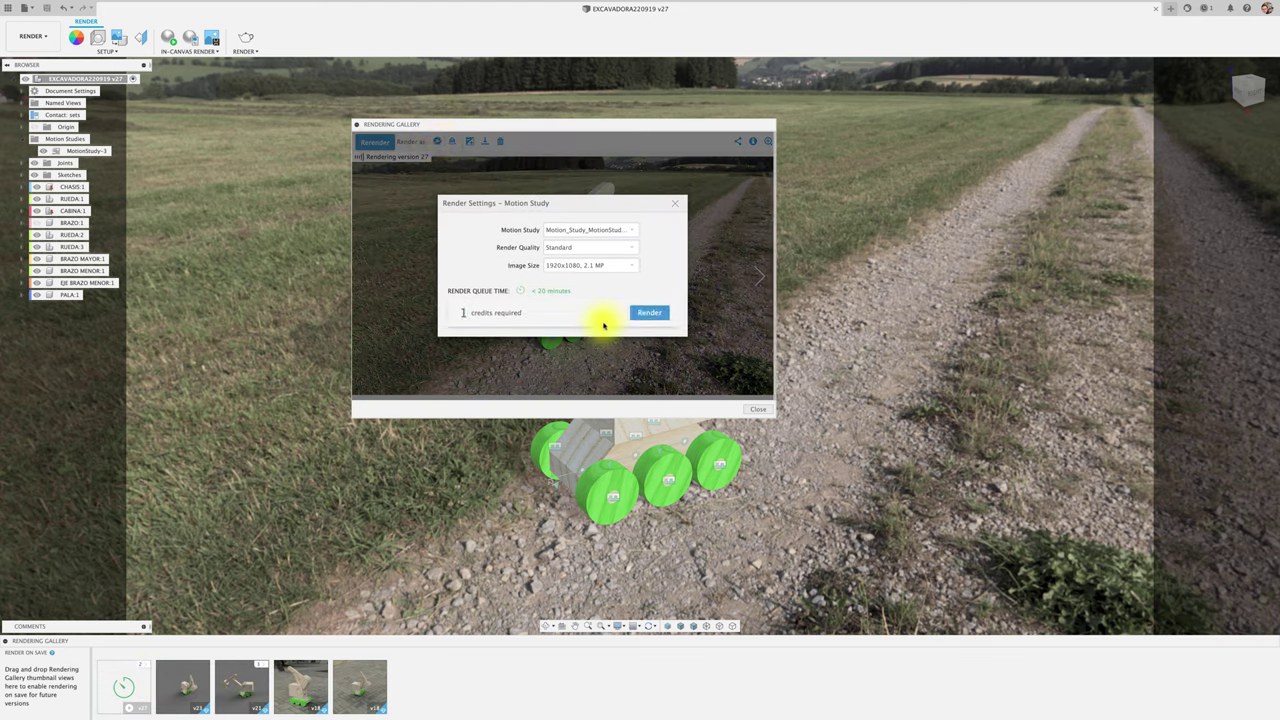
pyautogui.click(682, 205)
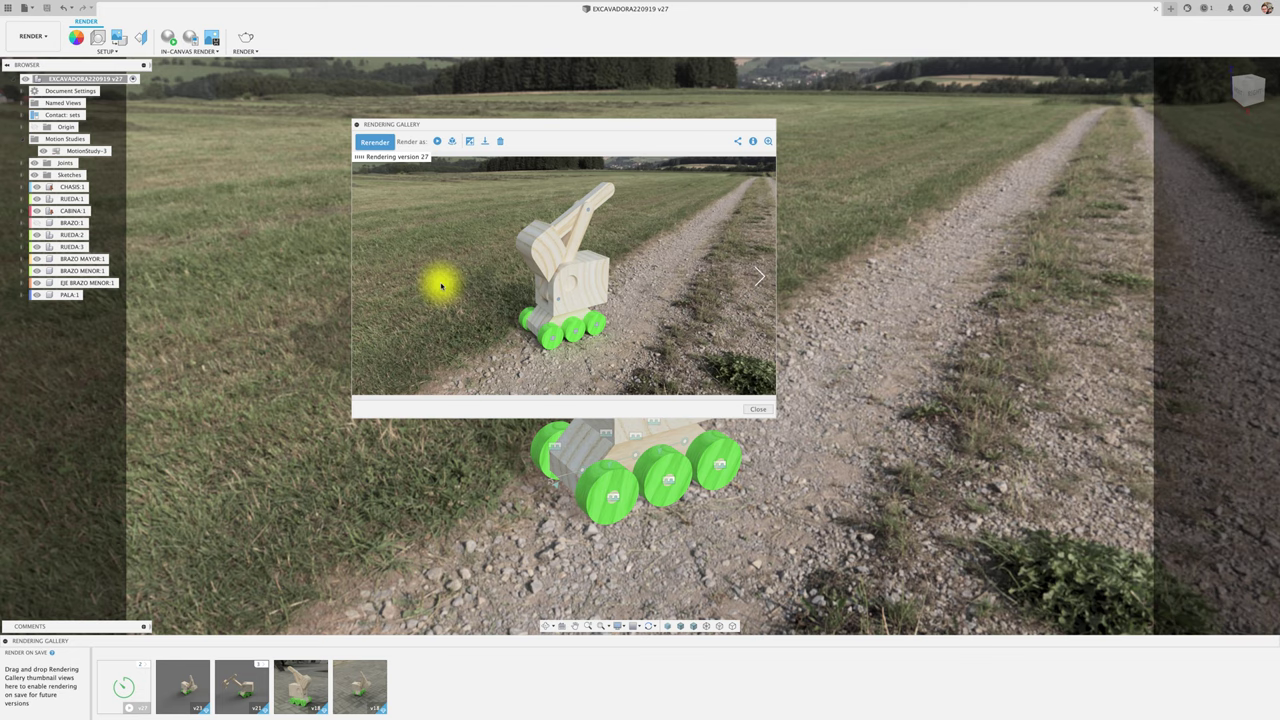
pyautogui.click(124, 686)
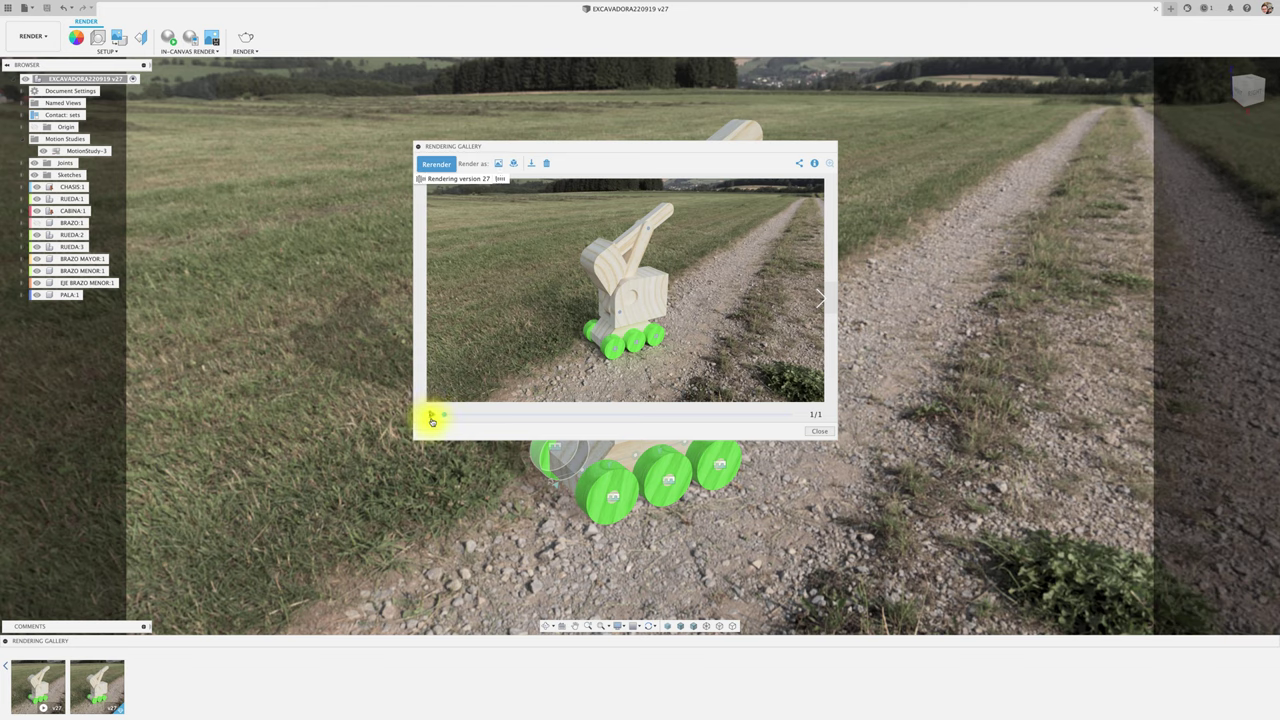
# Download the v27 motion study as a video to the Desktop and view the Desktop
pyautogui.click(819, 431)
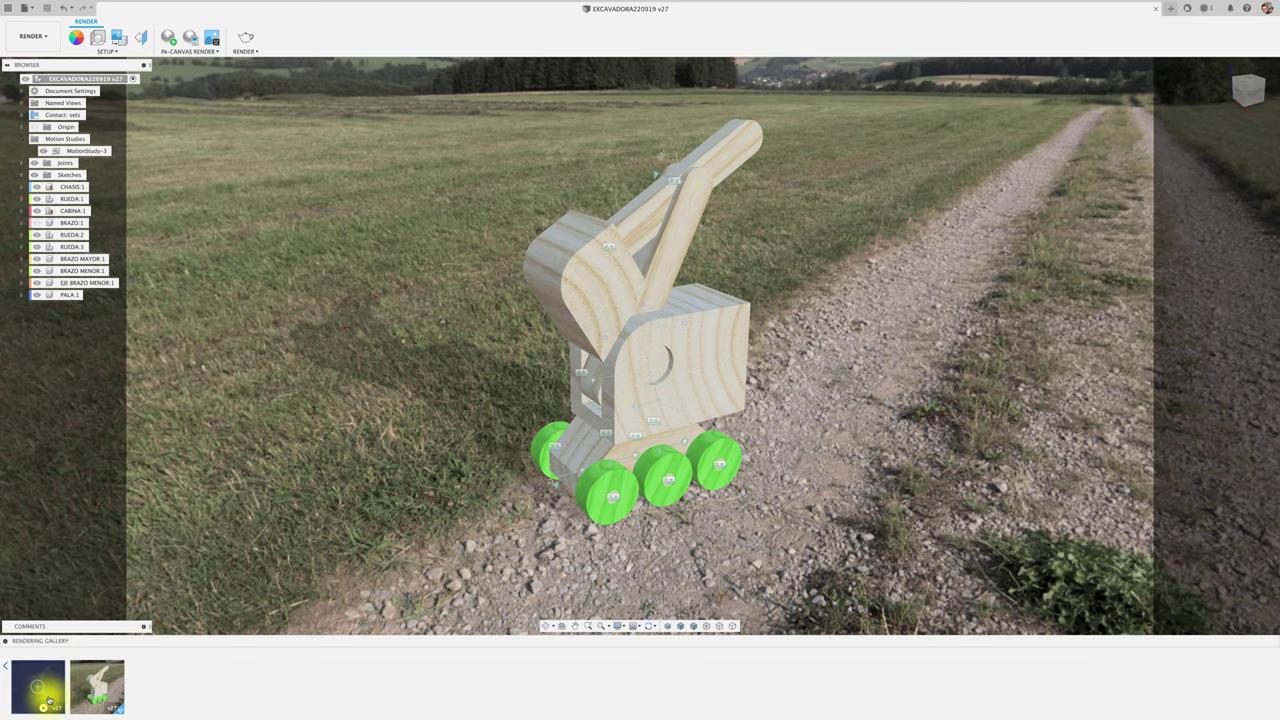
pyautogui.click(48, 700)
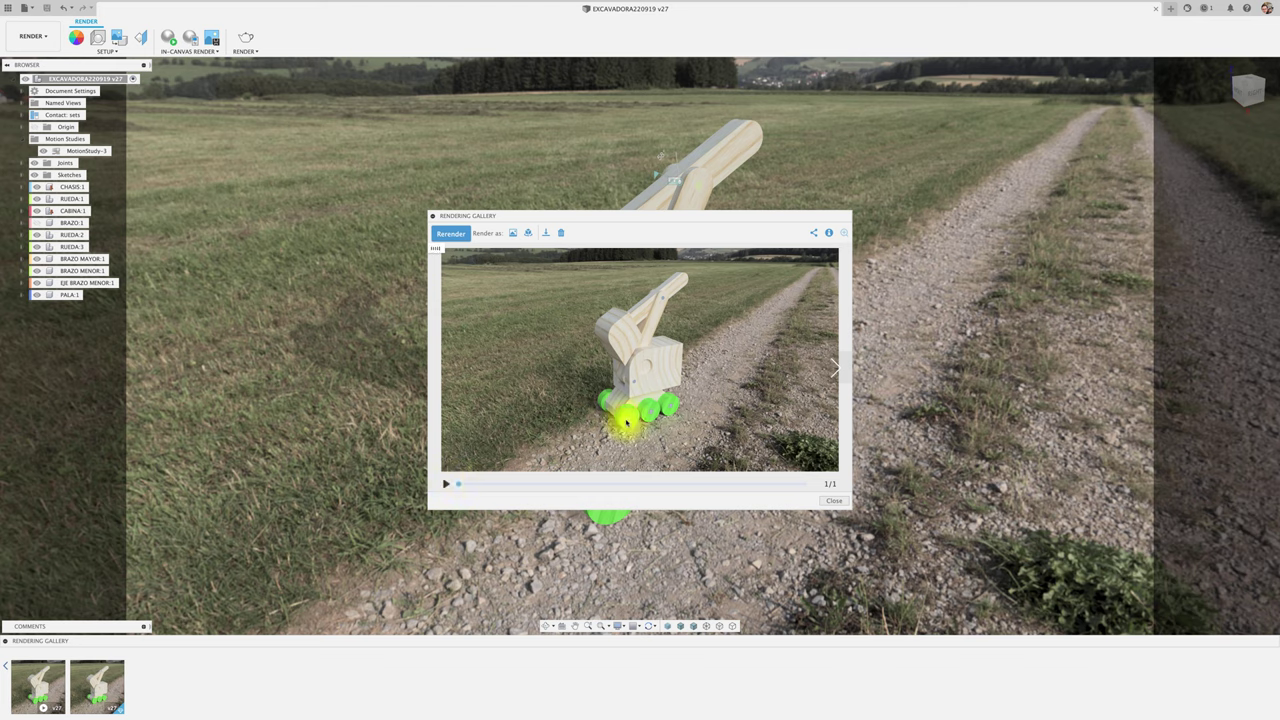
pyautogui.click(547, 234)
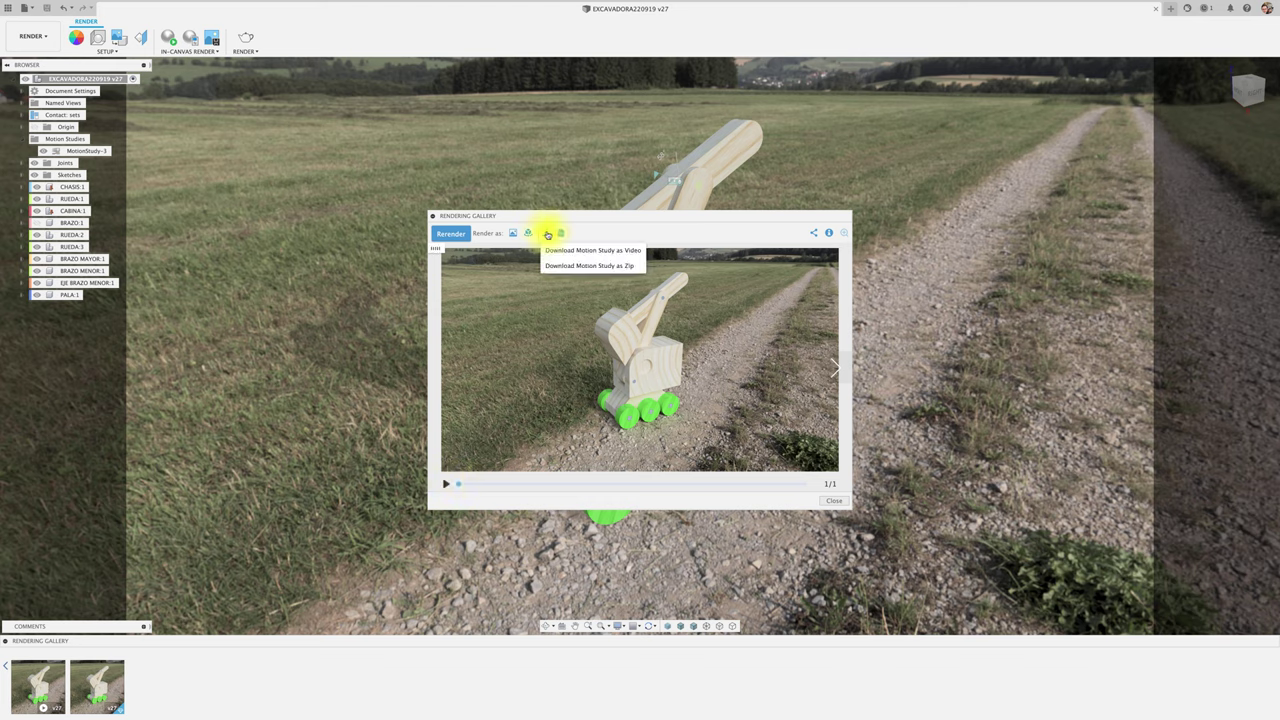
pyautogui.click(599, 251)
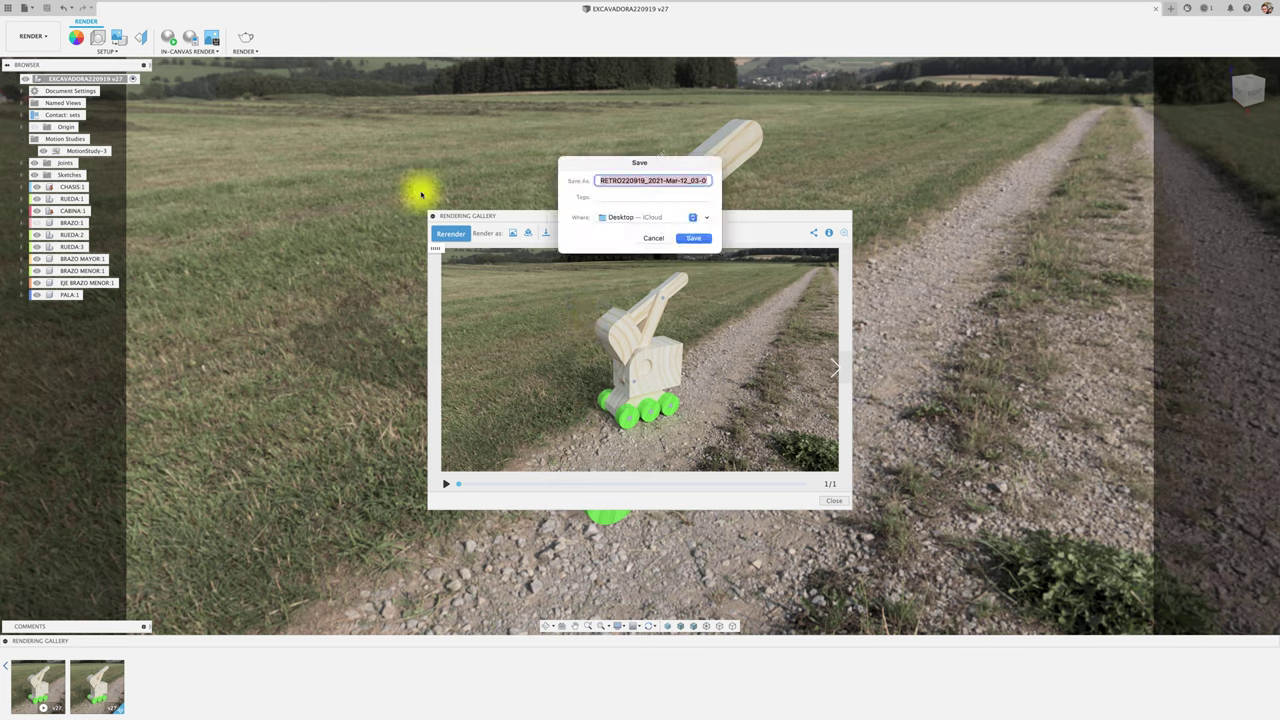
pyautogui.click(694, 240)
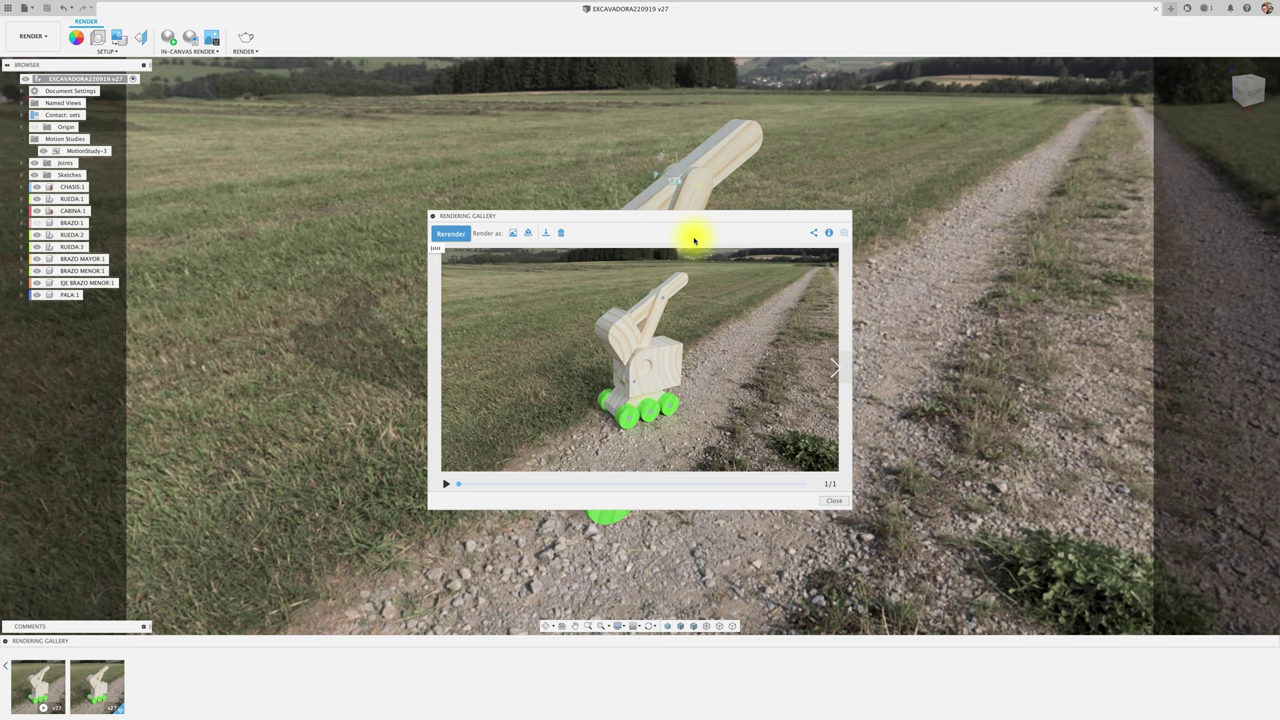
pyautogui.hotkey('ctrl', 'Up')
pyautogui.click(606, 45)
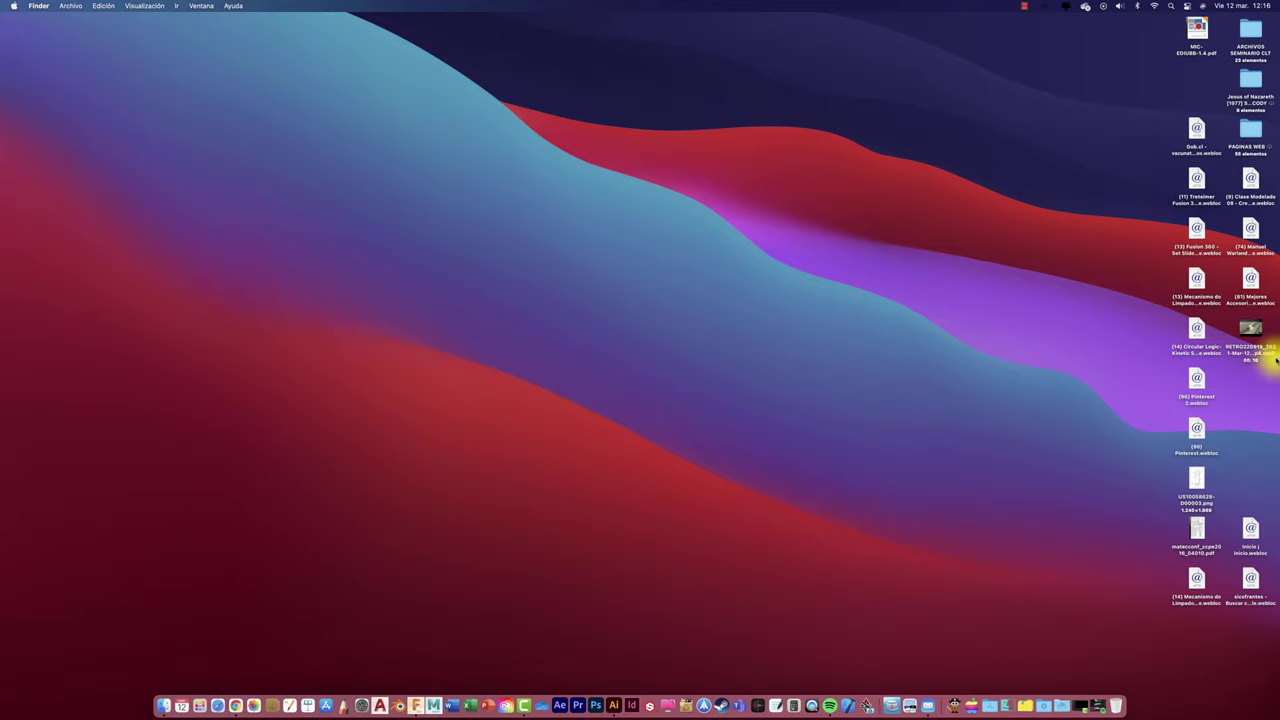
# Move the downloaded video toward the desktop centre and open it in VLC
pyautogui.moveTo(1252, 332); pyautogui.dragTo(482, 258)
pyautogui.rightClick(484, 262)
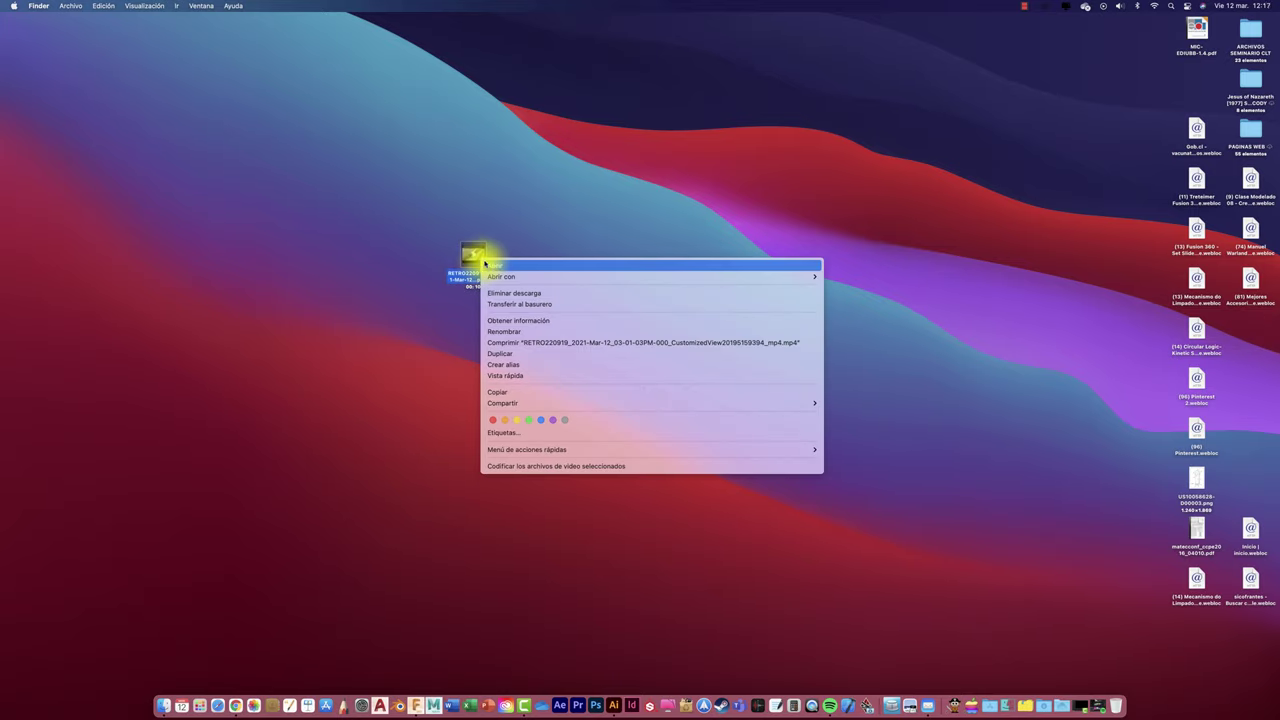
pyautogui.moveTo(650, 276)
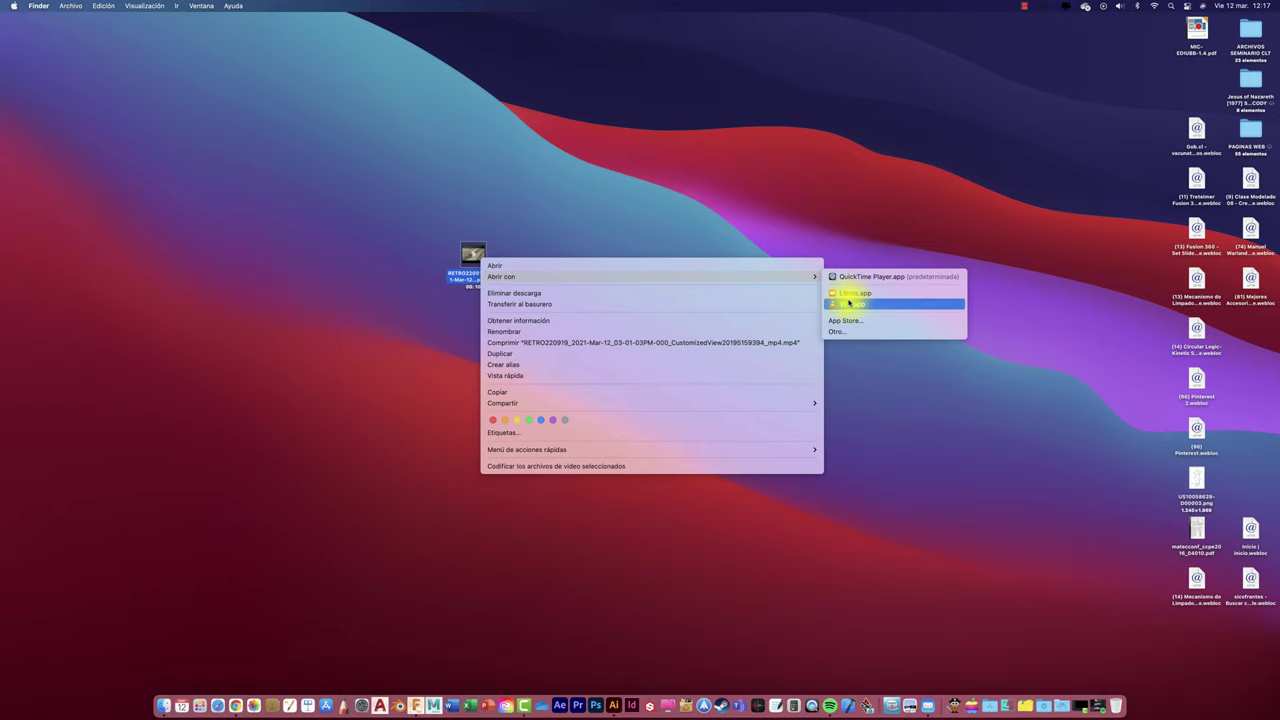
pyautogui.click(849, 303)
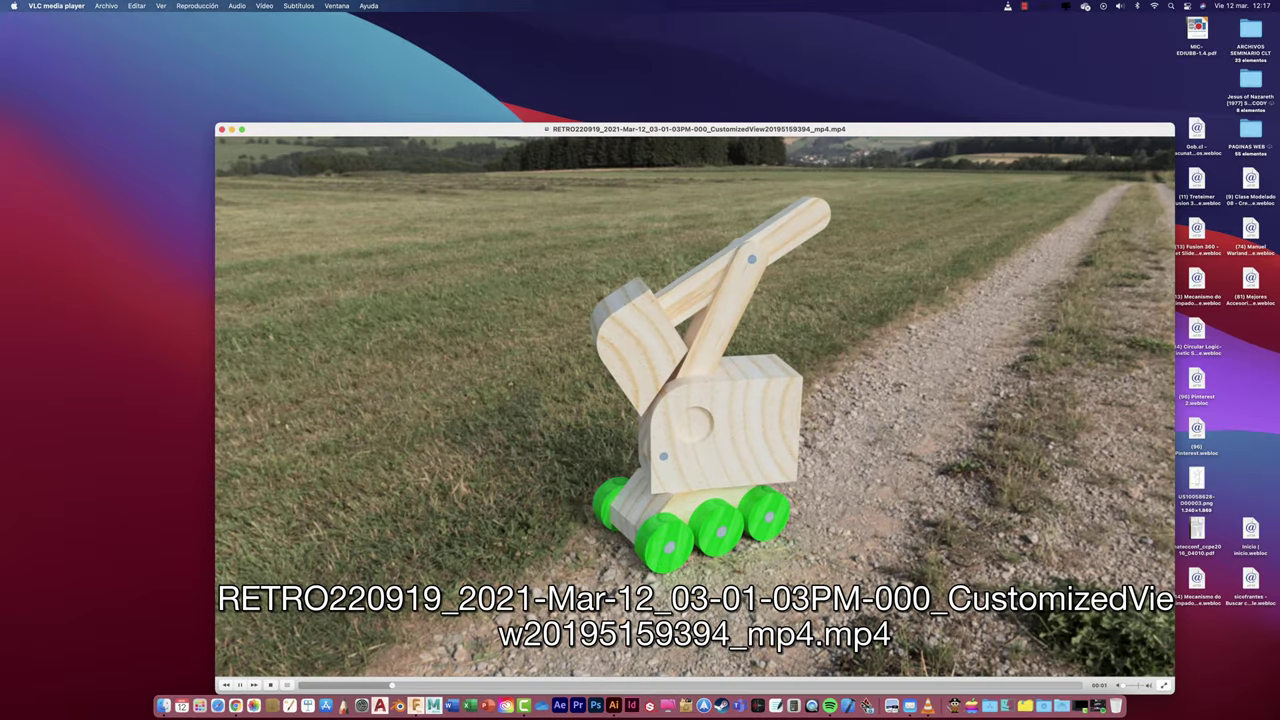
# Play the excavator clip full screen in VLC, scrub through it, then return to Fusion 360
pyautogui.click(242, 130)
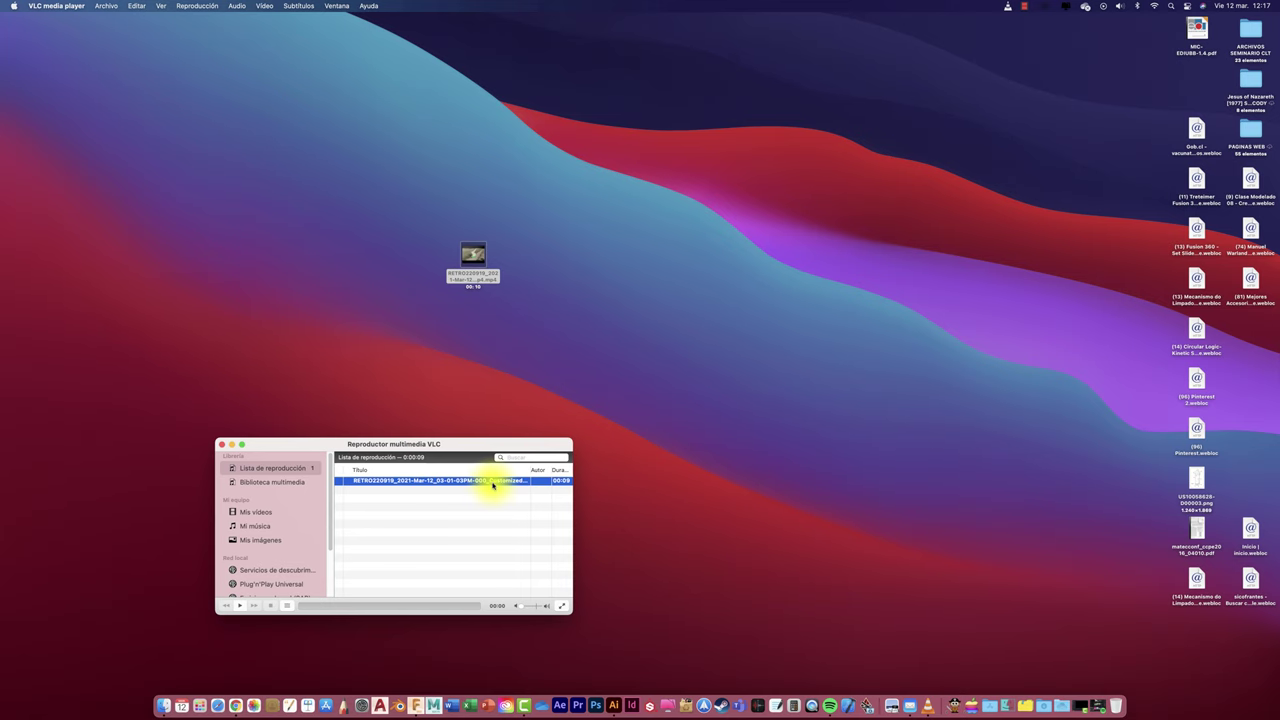
pyautogui.doubleClick(470, 479)
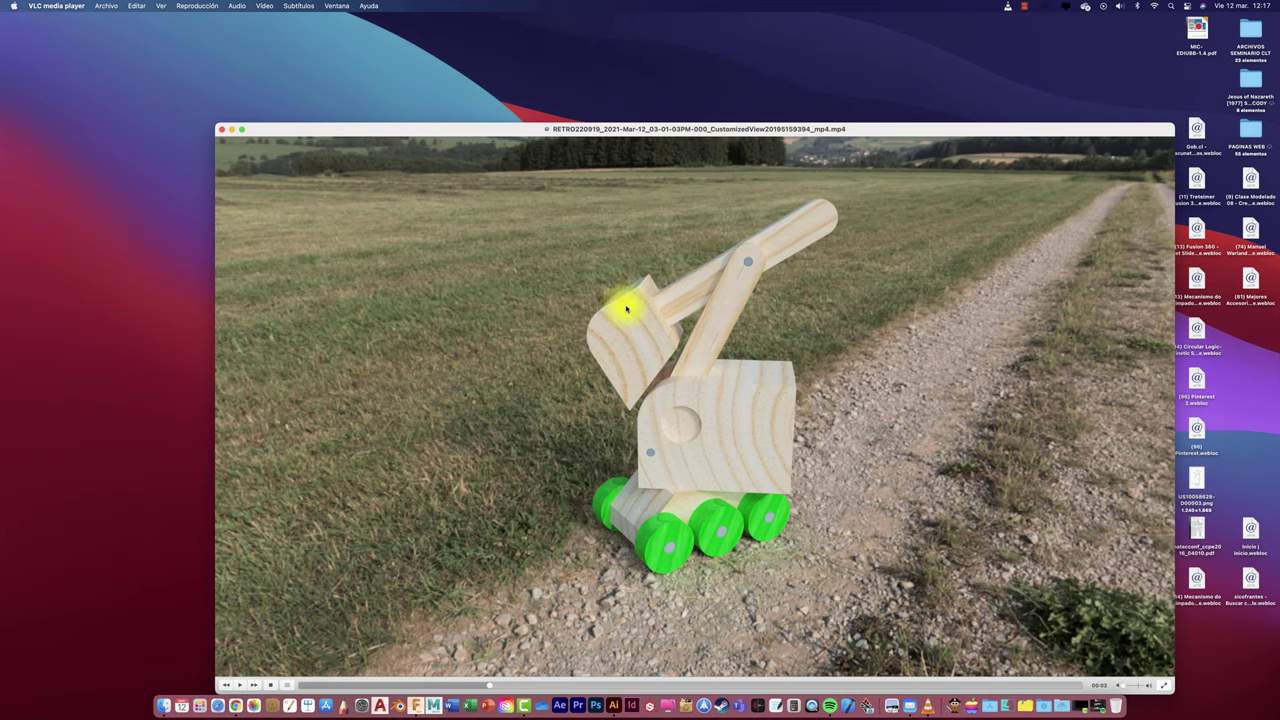
pyautogui.click(241, 129)
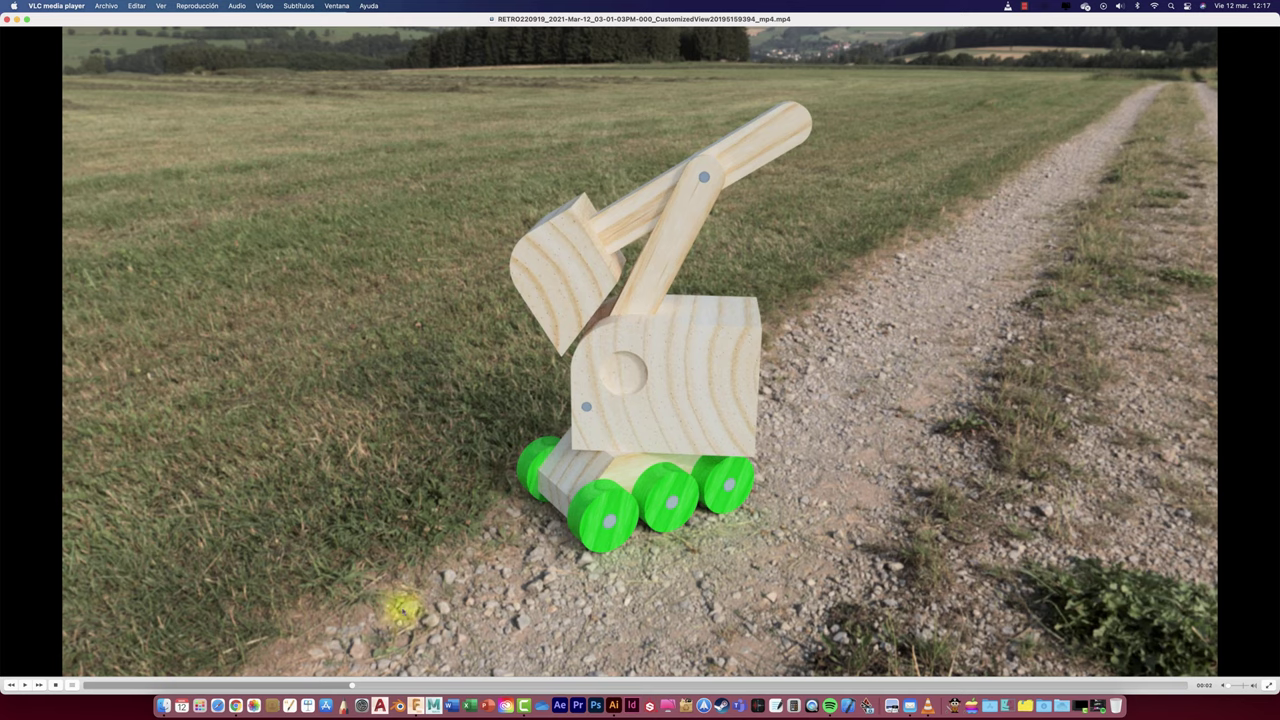
pyautogui.moveTo(352, 686); pyautogui.dragTo(814, 686)
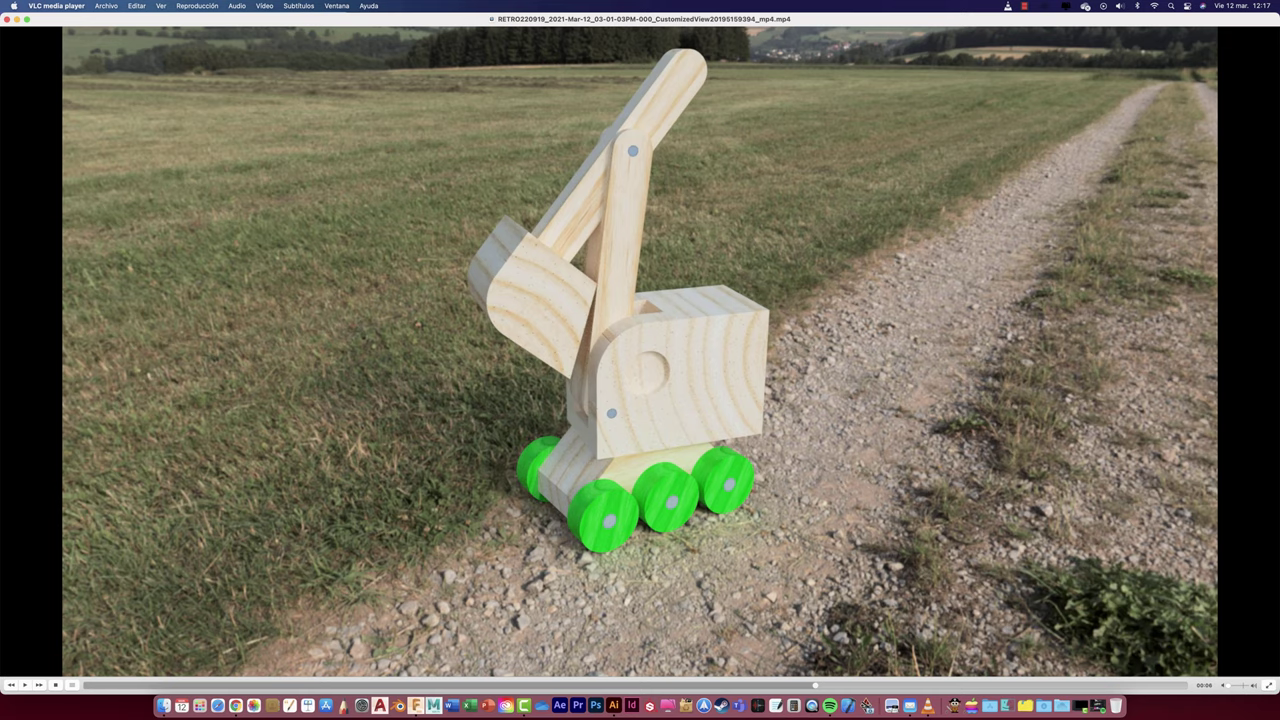
pyautogui.doubleClick(666, 320)
pyautogui.hotkey('ctrl', 'Up')
pyautogui.click(674, 34)
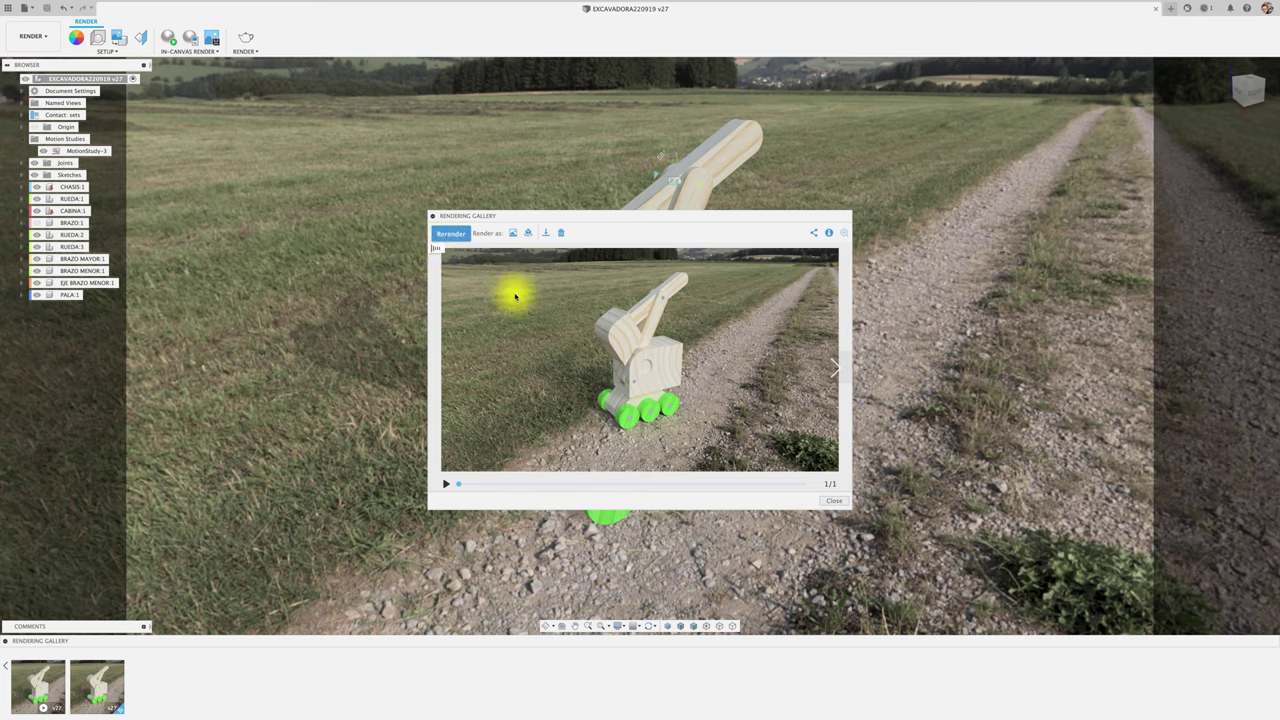
# Dismiss the Rendering Gallery to return to the excavator in the field-scene viewport
pyautogui.click(836, 501)
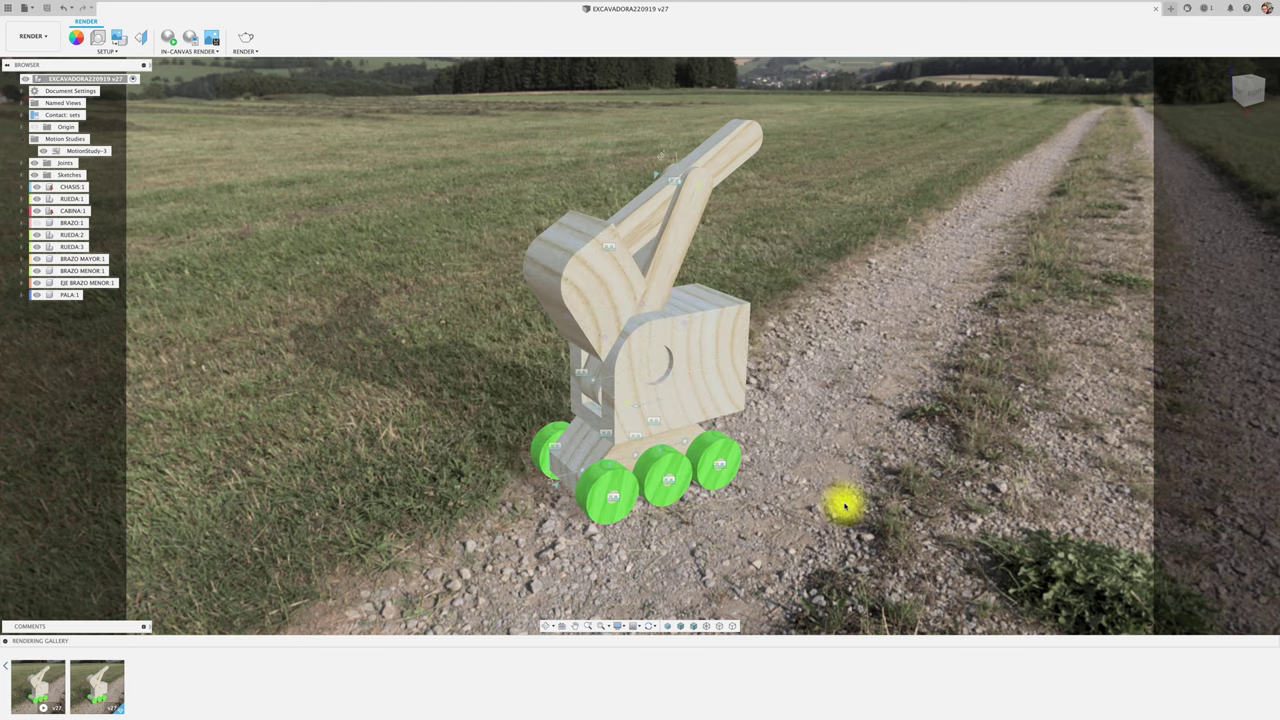